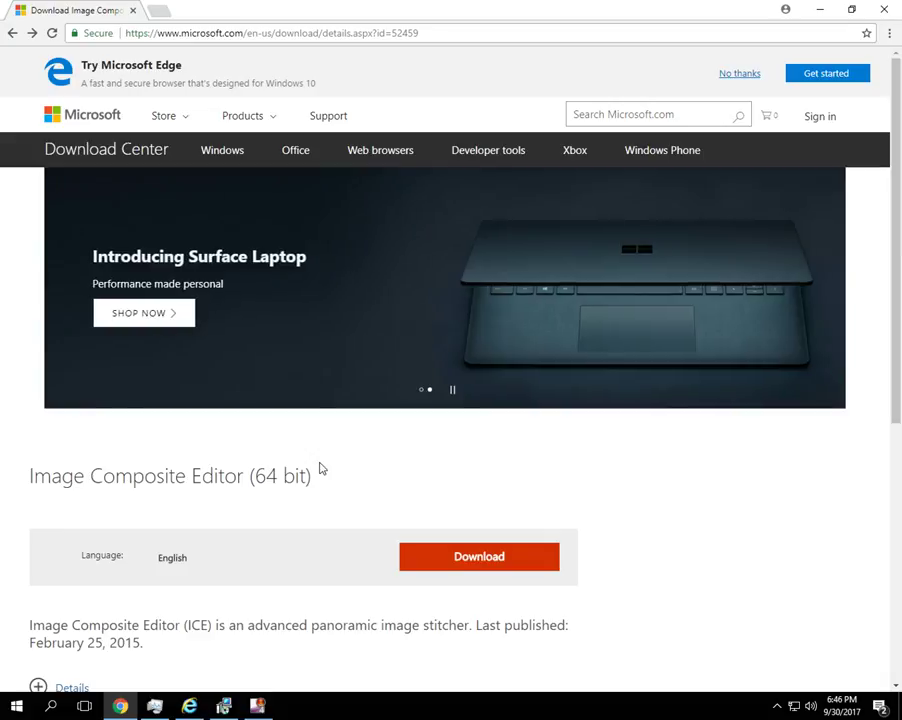
Install Image Composite Editor to the default folder for just me, then launch it.
left_click(224, 705)
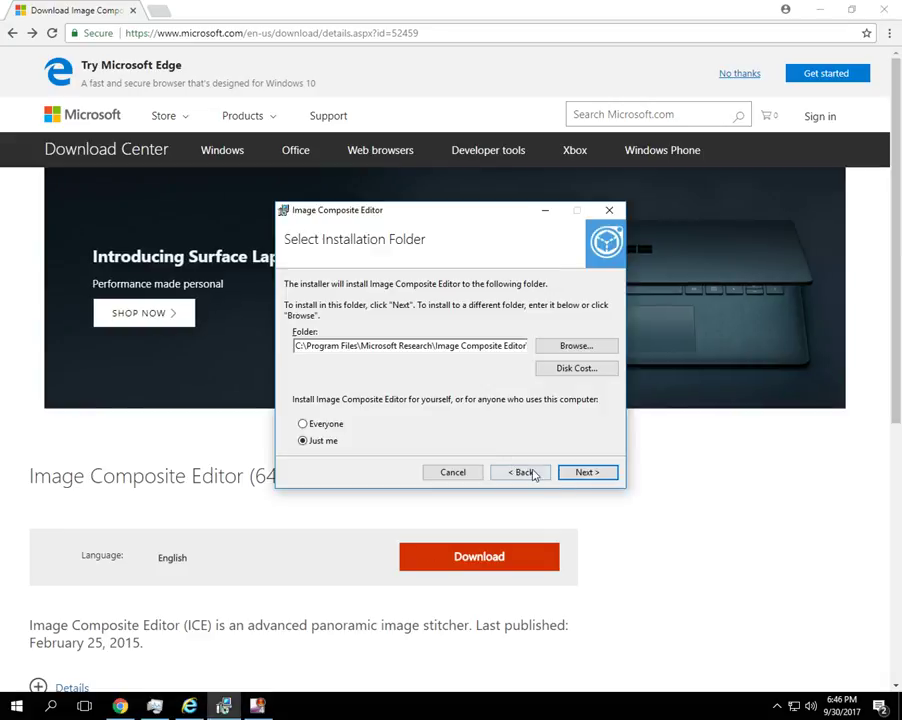
left_click(591, 474)
left_click(590, 473)
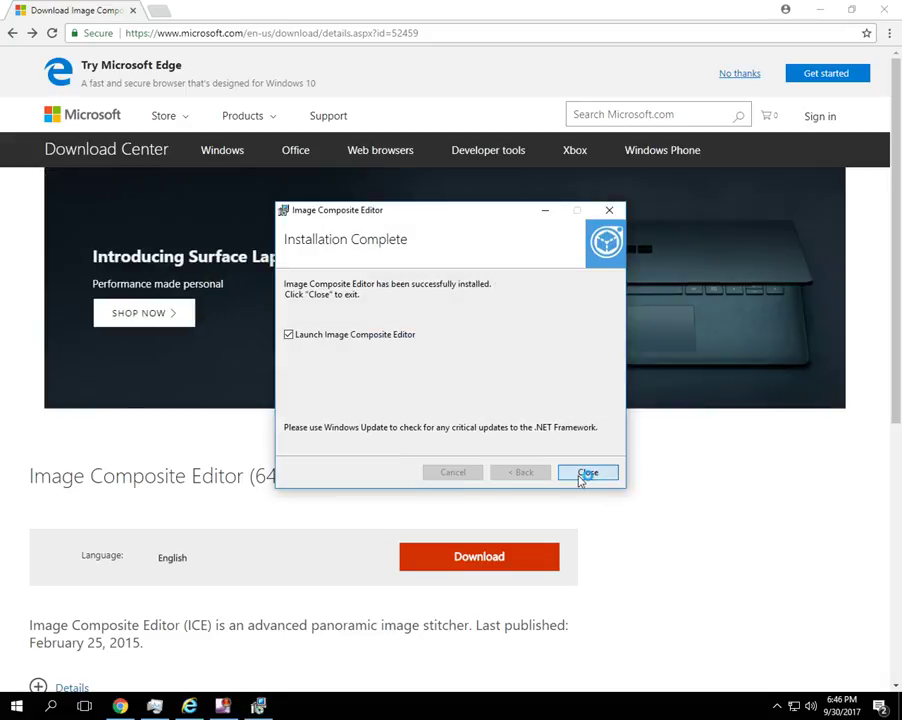
left_click(584, 476)
Close the browser's download page and maximize the Image Composite Editor window.
left_click(885, 9)
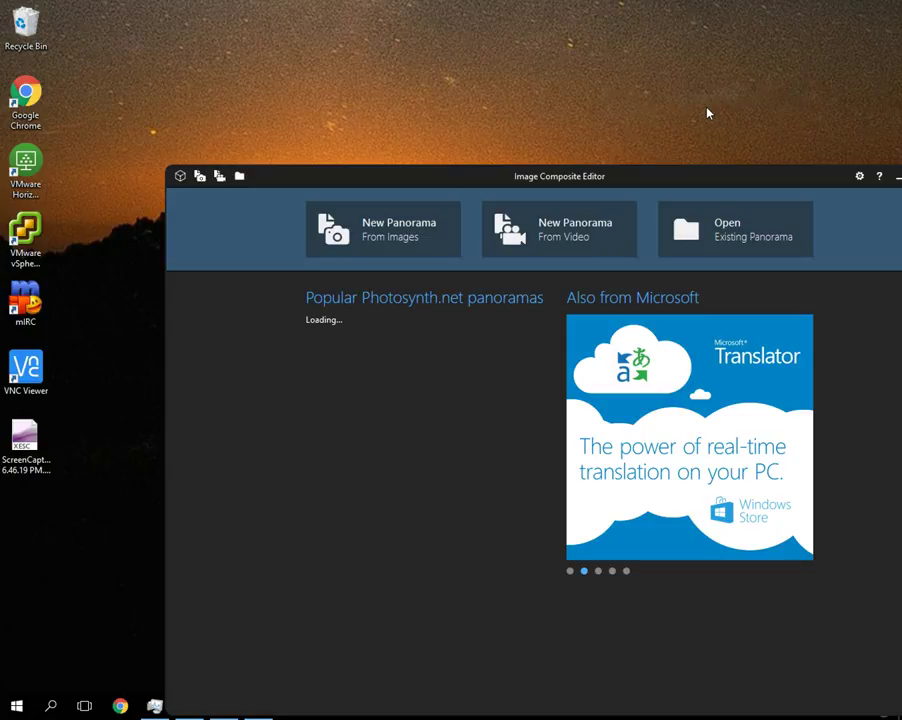
double_click(624, 183)
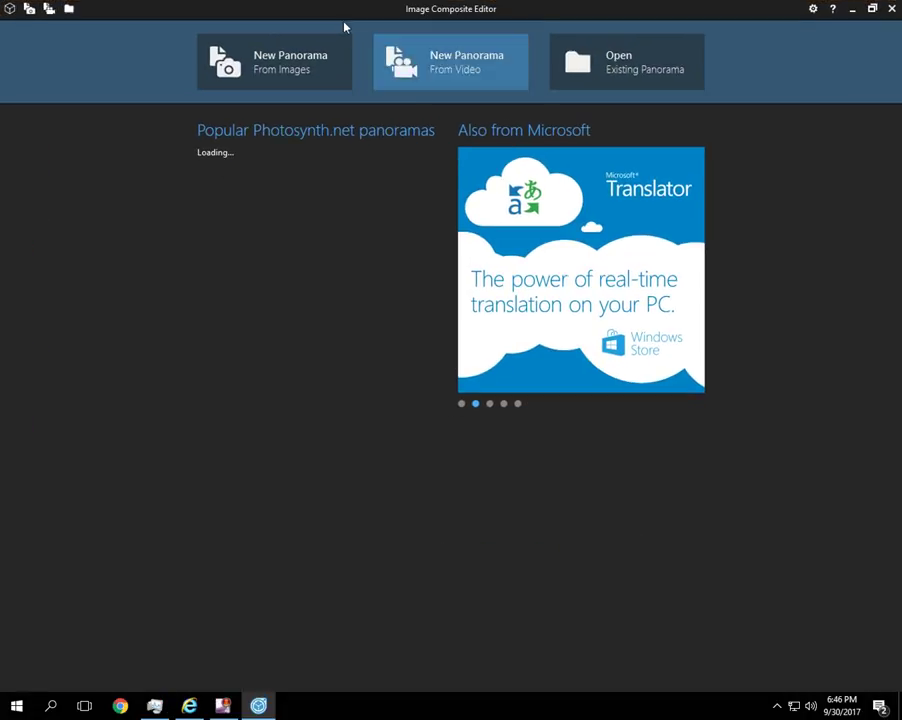
right_click(120, 14)
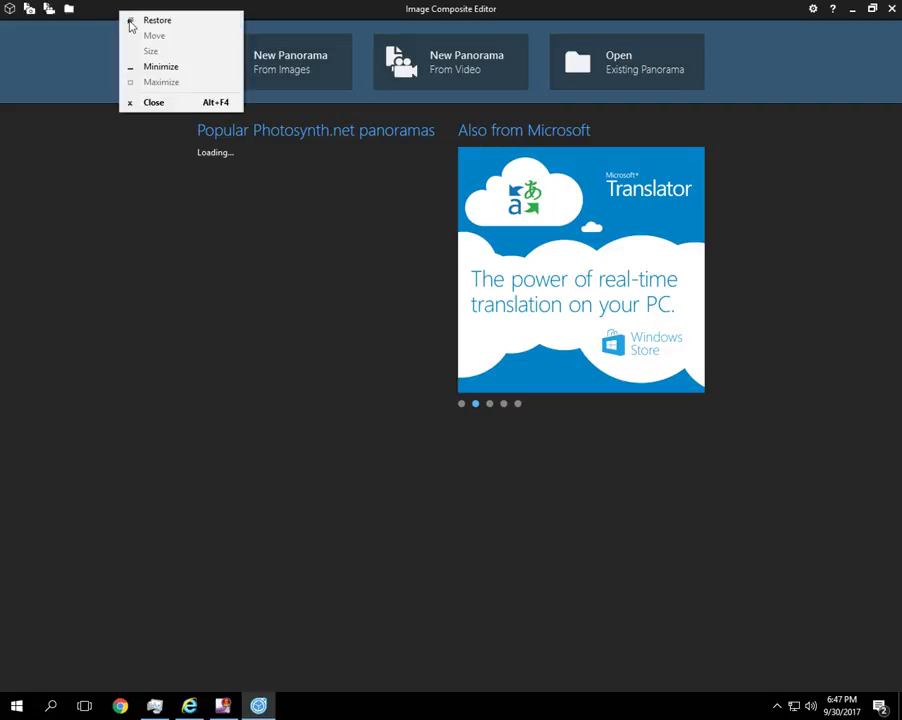
left_click(813, 10)
Change the memory consumption limit in Options from 3220 to 5500 MB, then minimize the editor.
left_click(812, 10)
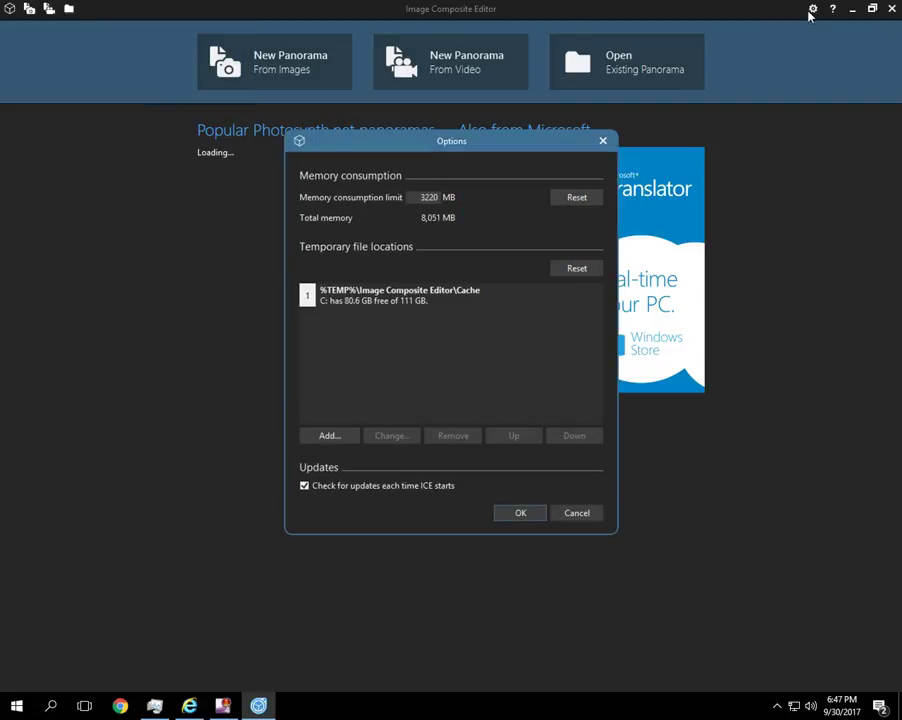
left_click(411, 305)
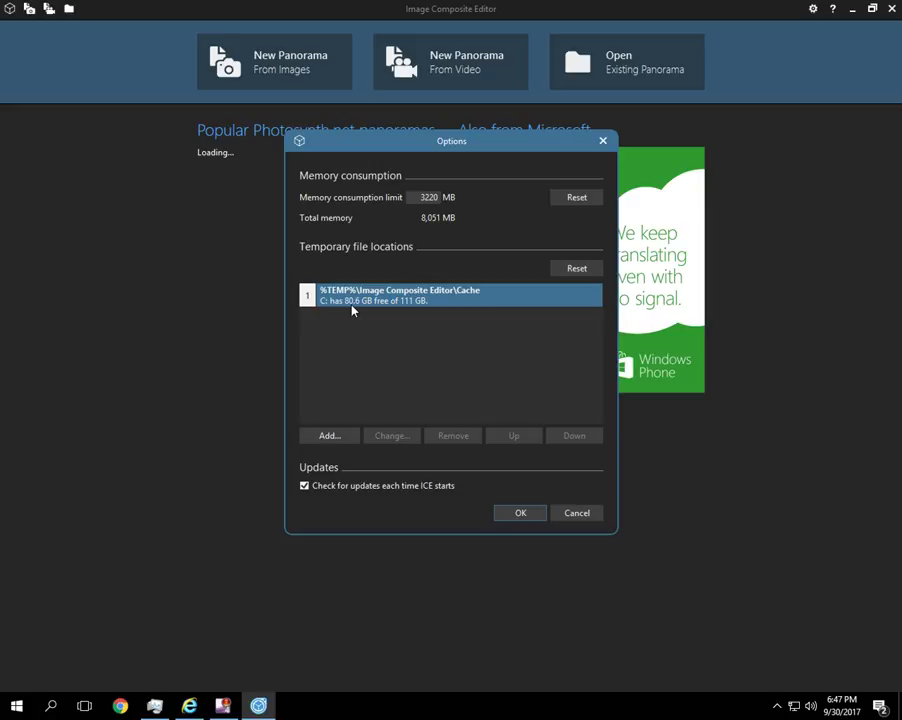
left_click(440, 197)
double_click(429, 199)
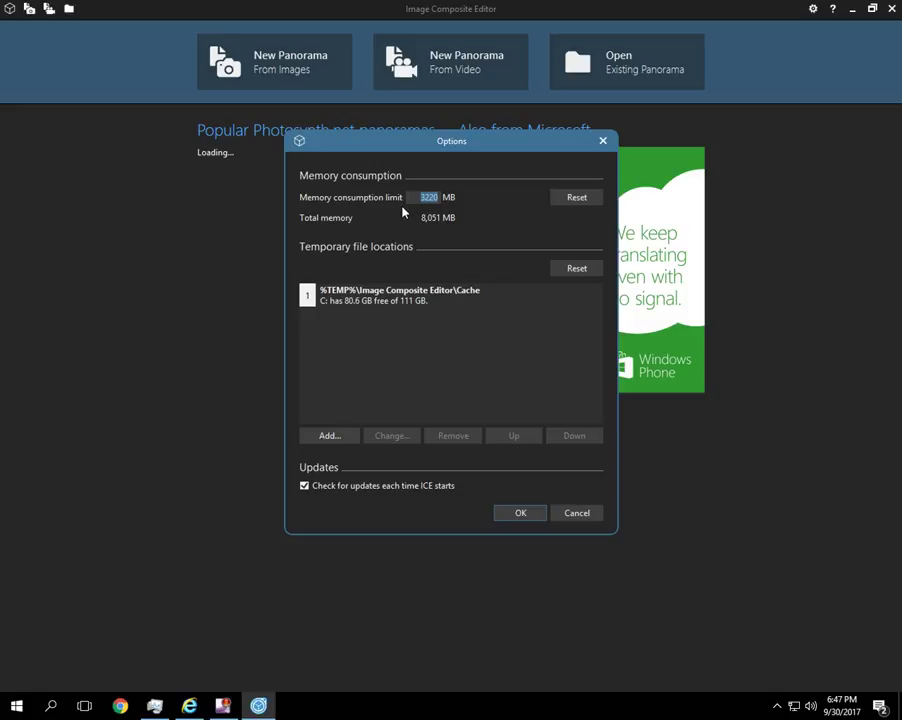
type("5500")
left_click(510, 515)
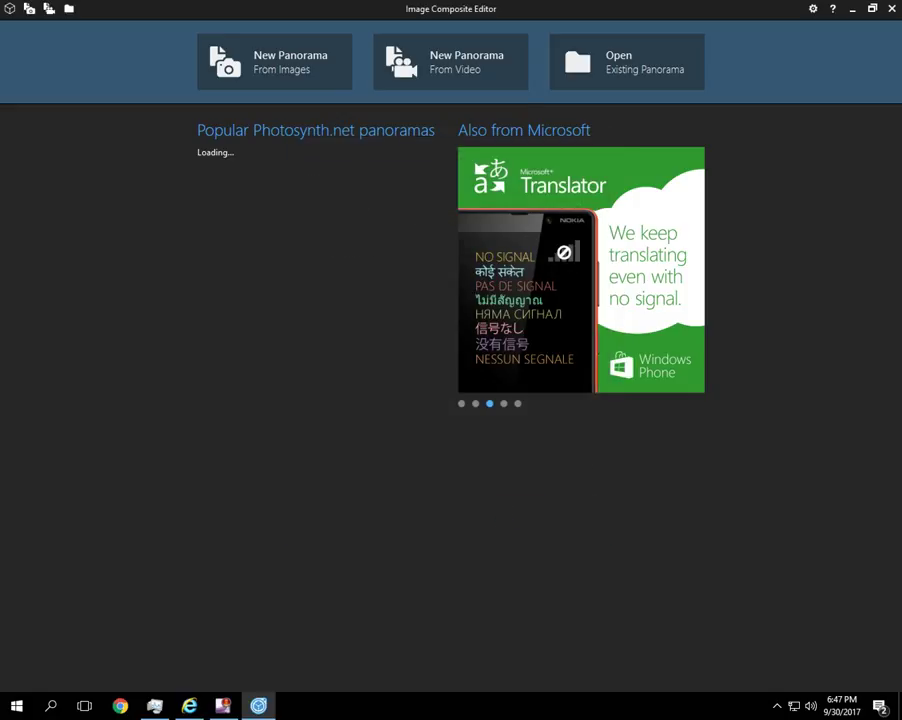
left_click(852, 8)
Preview the boardwalk photos in desktop folder 2, then close that folder.
key("ctrl+v")
key("ctrl+v")
double_click(286, 240)
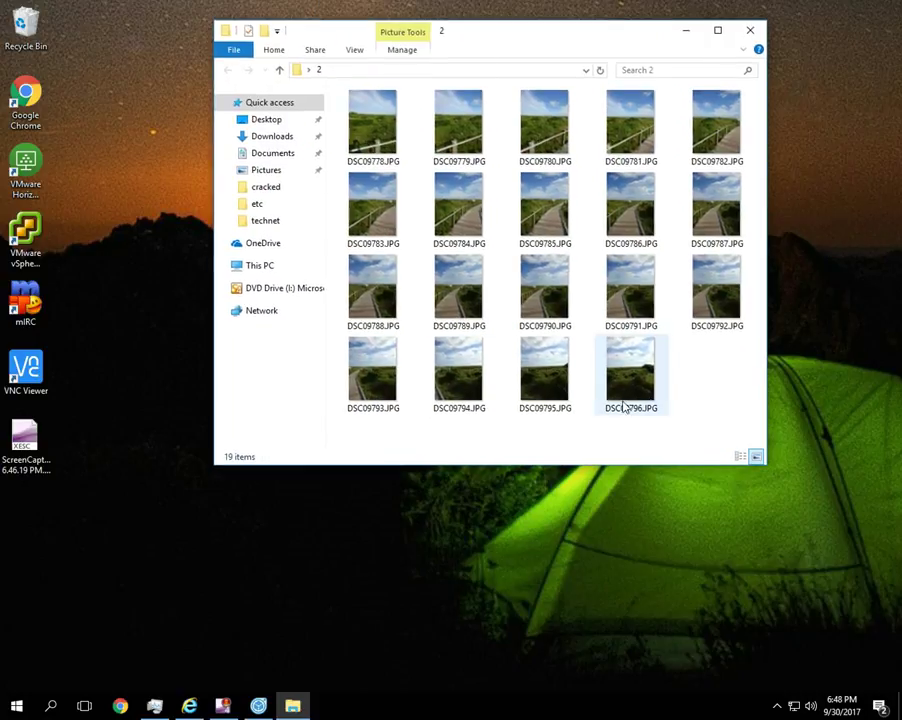
left_click(749, 37)
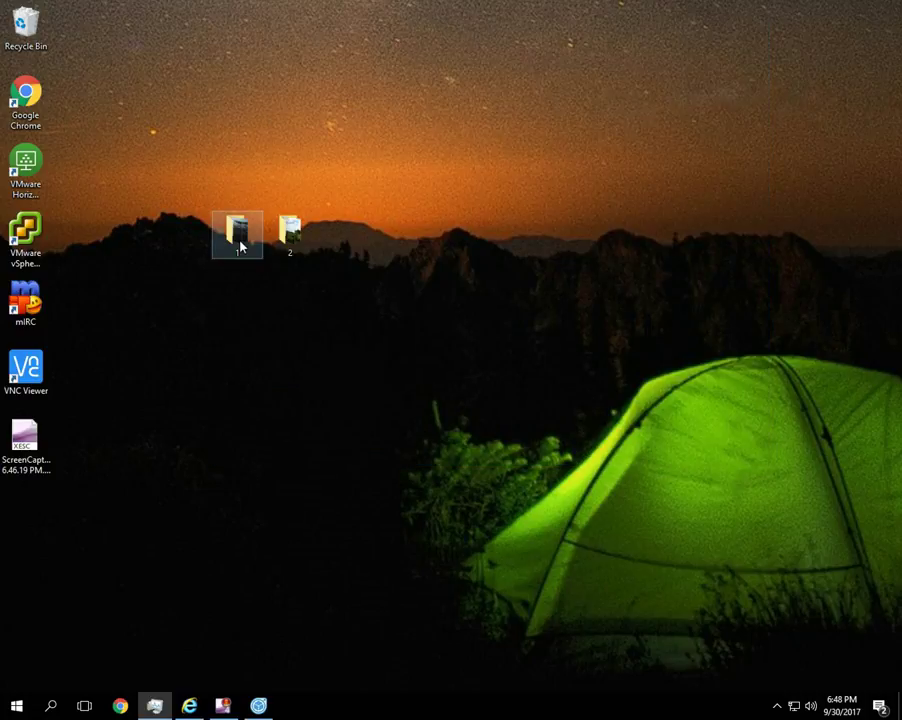
Open beach photo DSC09877.JPG from desktop folder 1 in Paint.
double_click(240, 247)
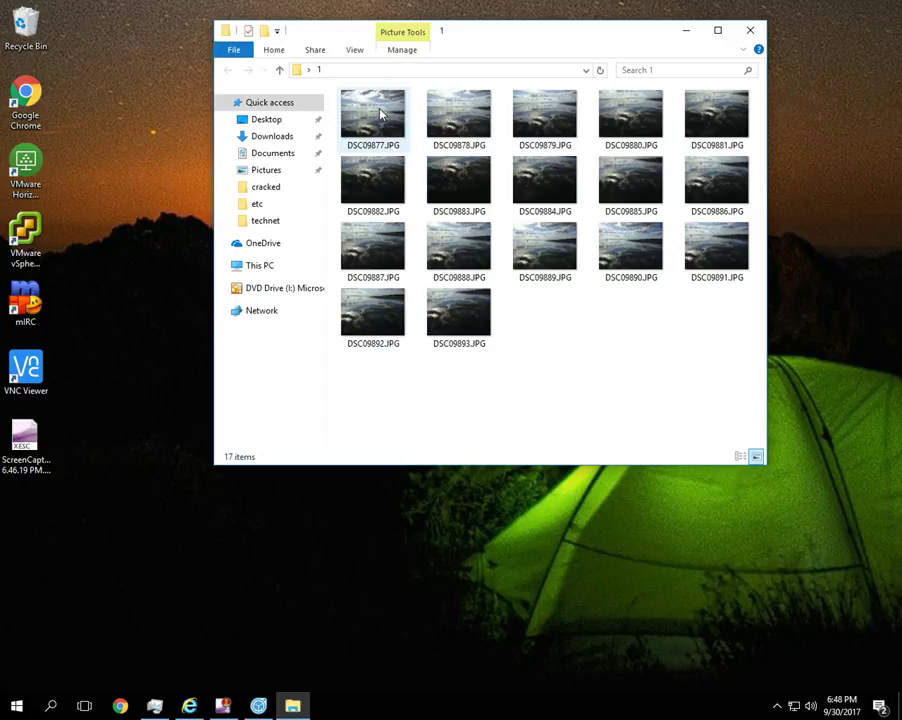
left_click(381, 115)
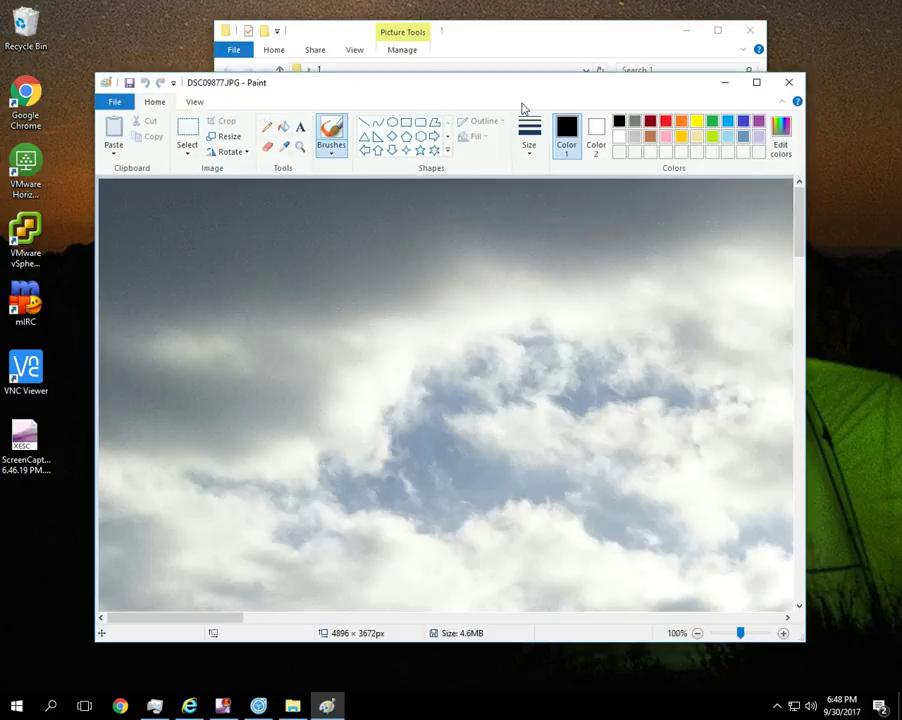
scroll(520, 320, "down", 3)
scroll(520, 357, "up", 1)
scroll(520, 357, "down", 1)
left_click(650, 34)
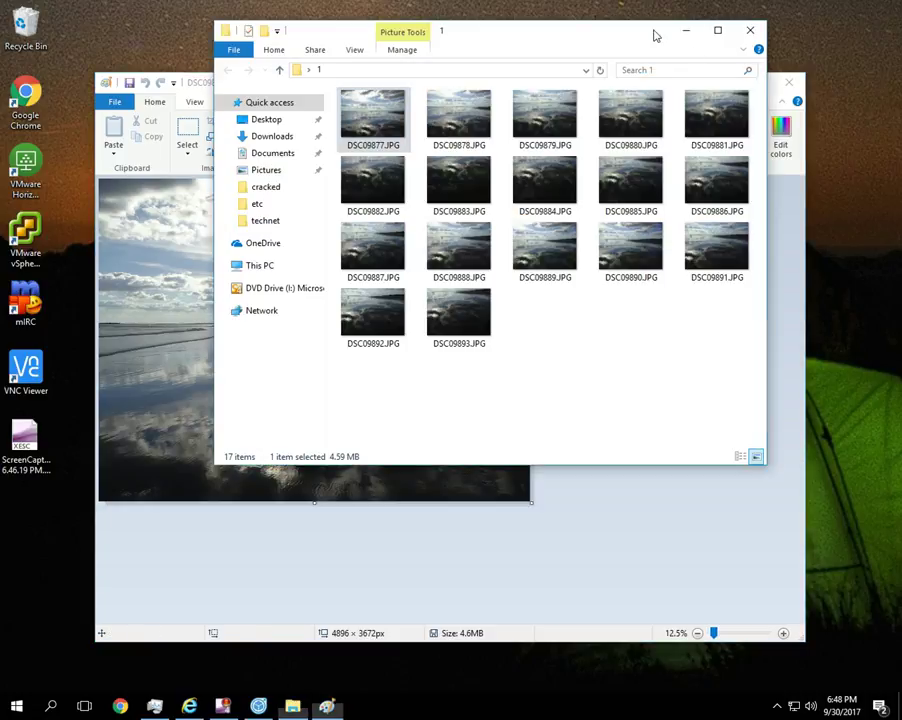
Close Paint showing DSC09877.JPG and the folder 1 window.
left_click(572, 535)
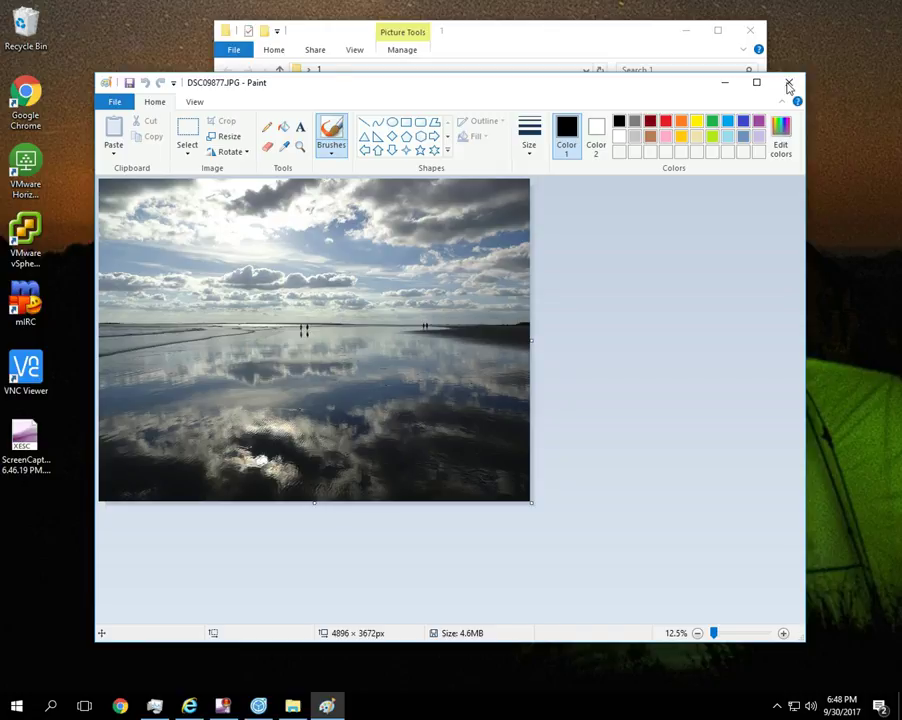
left_click(789, 85)
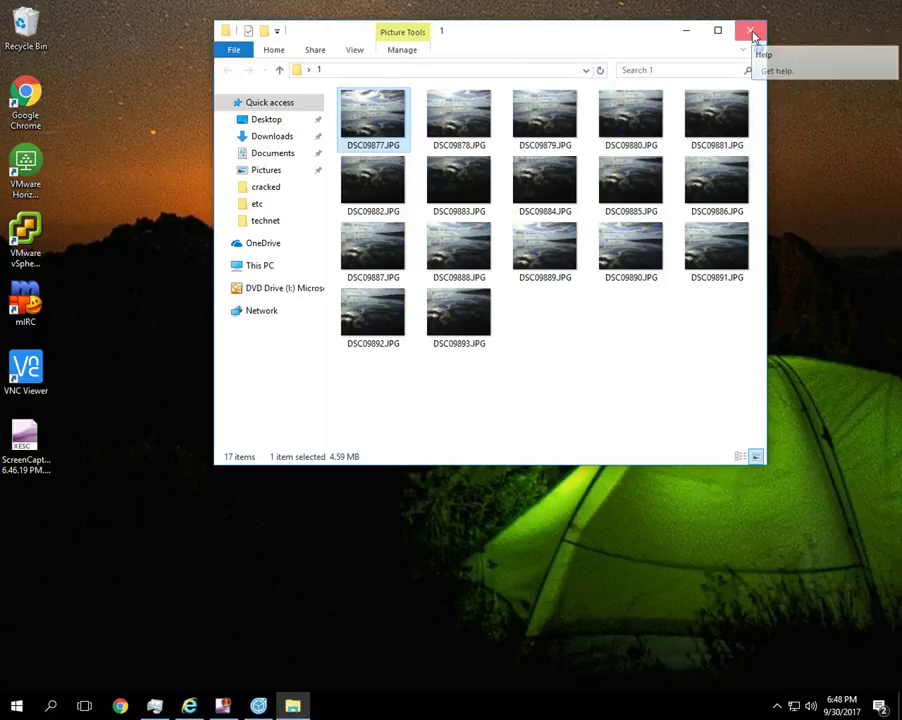
left_click(753, 34)
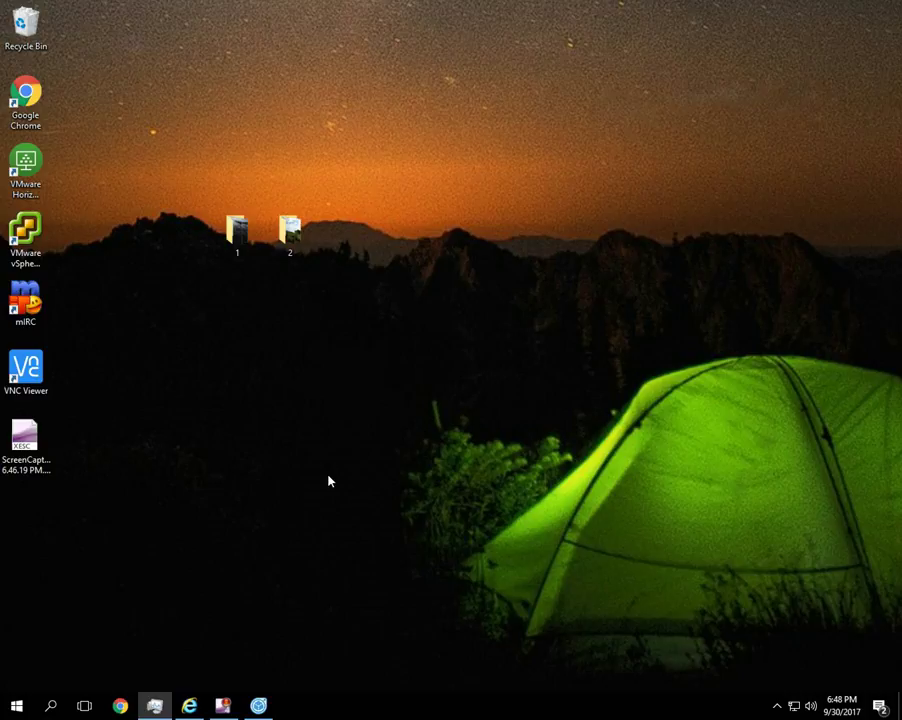
Import photos DSC09778–DSC09796 from Desktop folder 2 into a new image panorama.
left_click(258, 705)
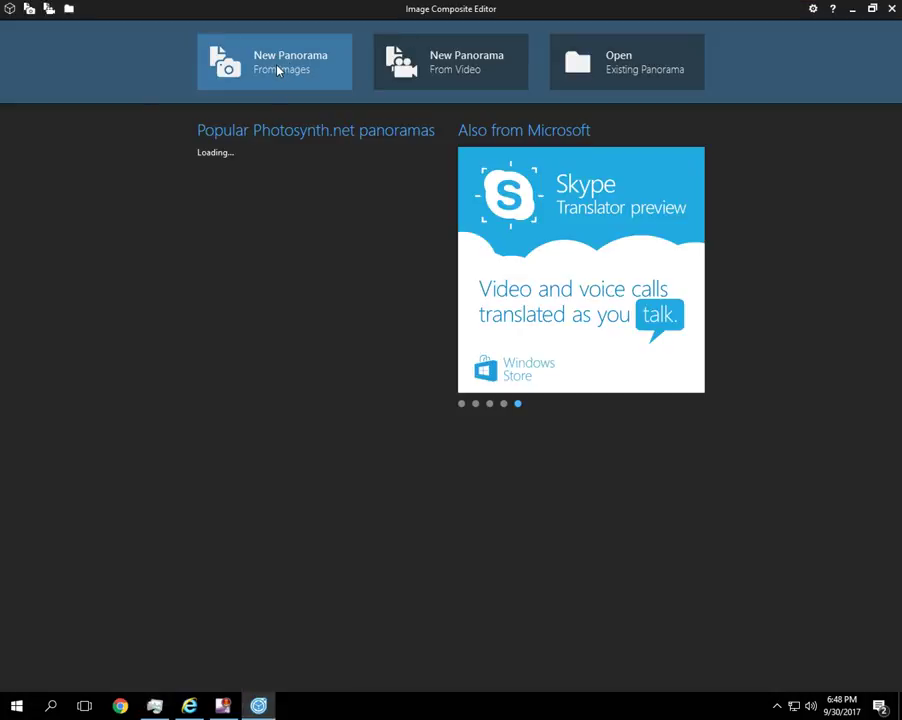
left_click(297, 76)
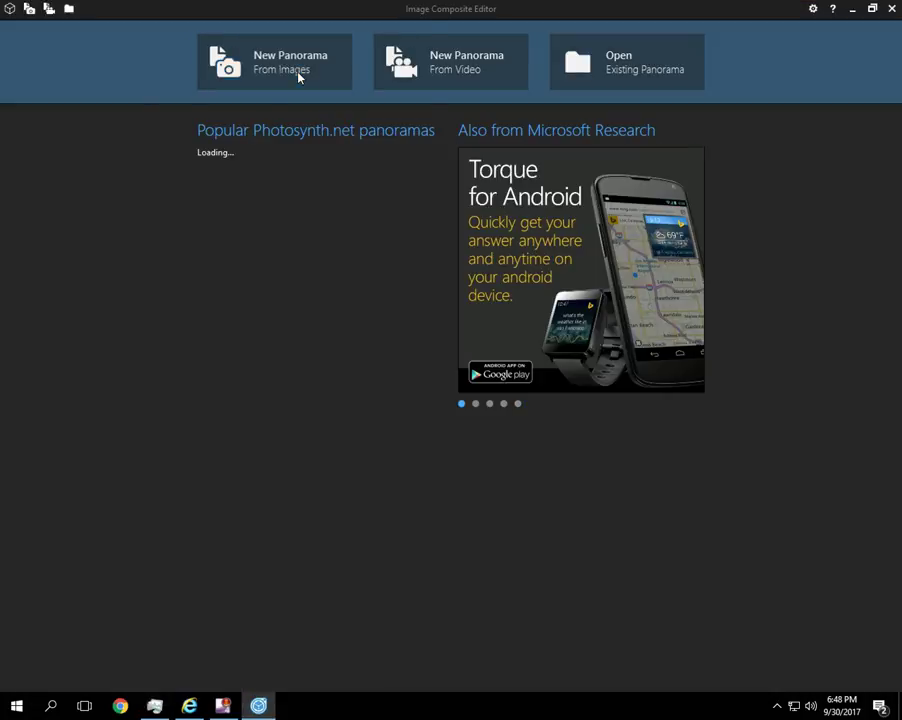
left_click(56, 104)
double_click(166, 116)
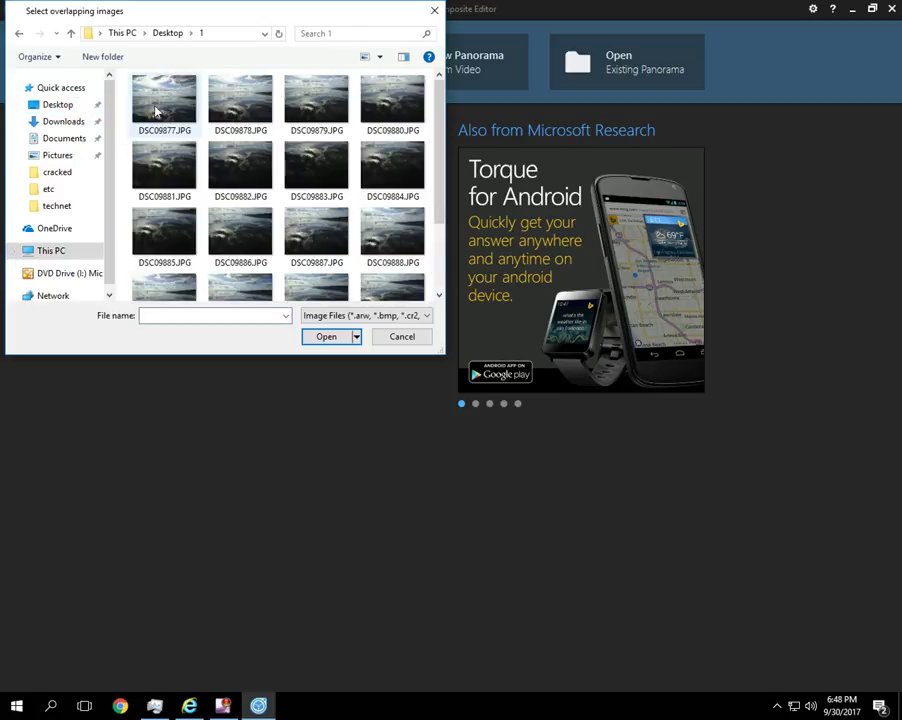
left_click(160, 34)
double_click(241, 124)
left_click(165, 108)
scroll(300, 265, "down", 3)
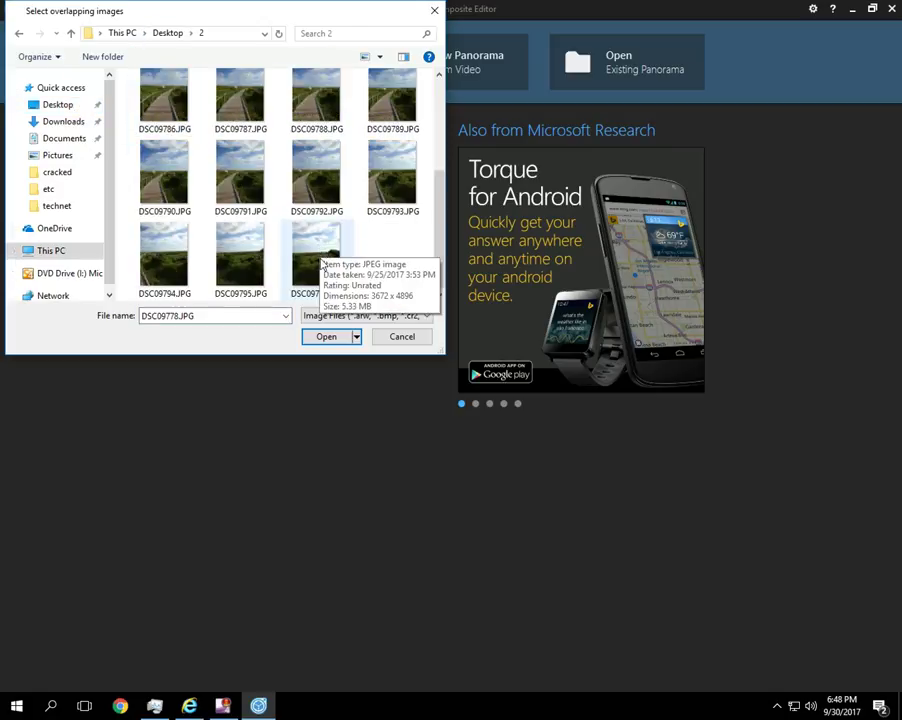
left_click(322, 263, "shift")
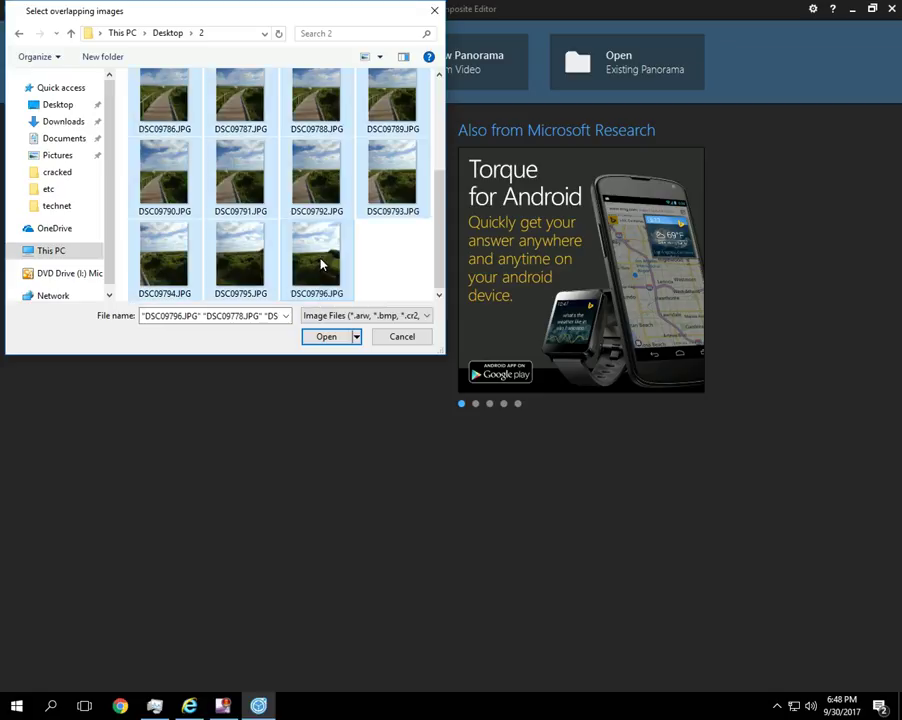
left_click(324, 338)
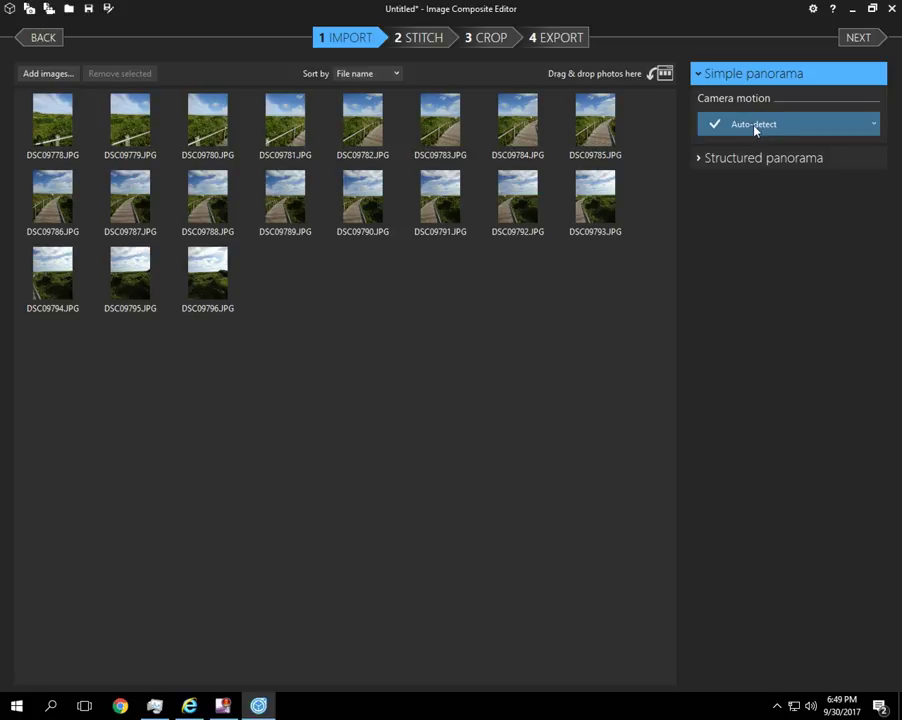
Keep Simple panorama with Camera motion on Auto-detect for the 19 boardwalk photos.
left_click(874, 125)
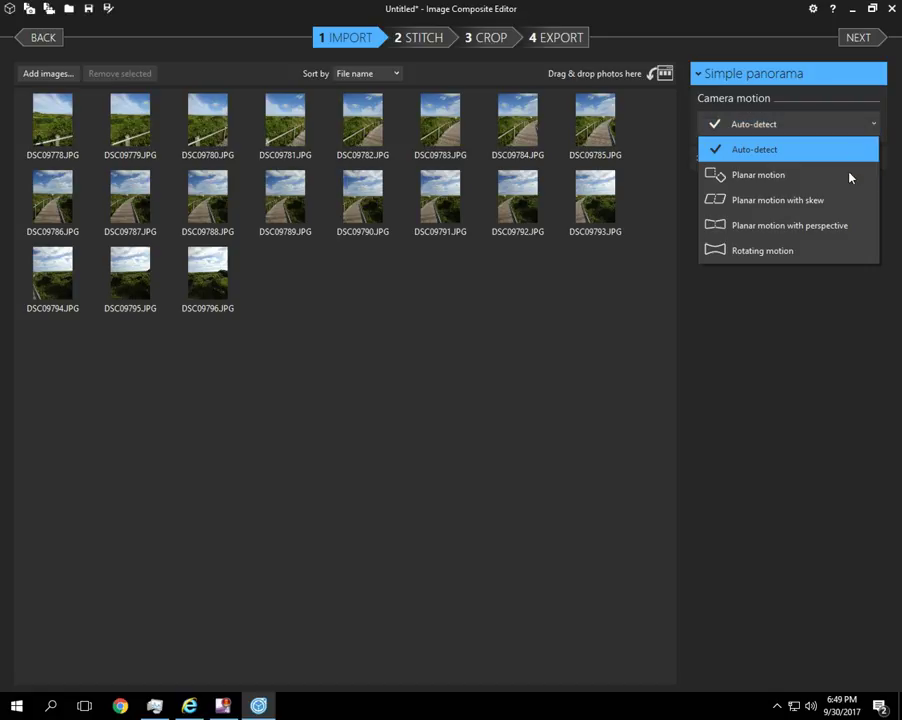
left_click(808, 321)
left_click(700, 160)
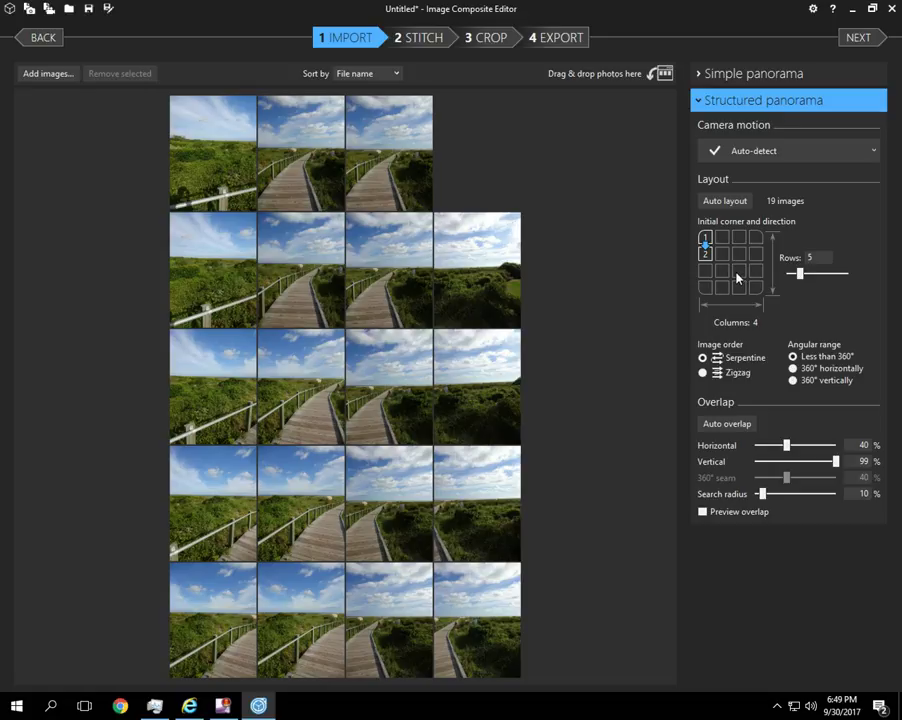
left_click(710, 80)
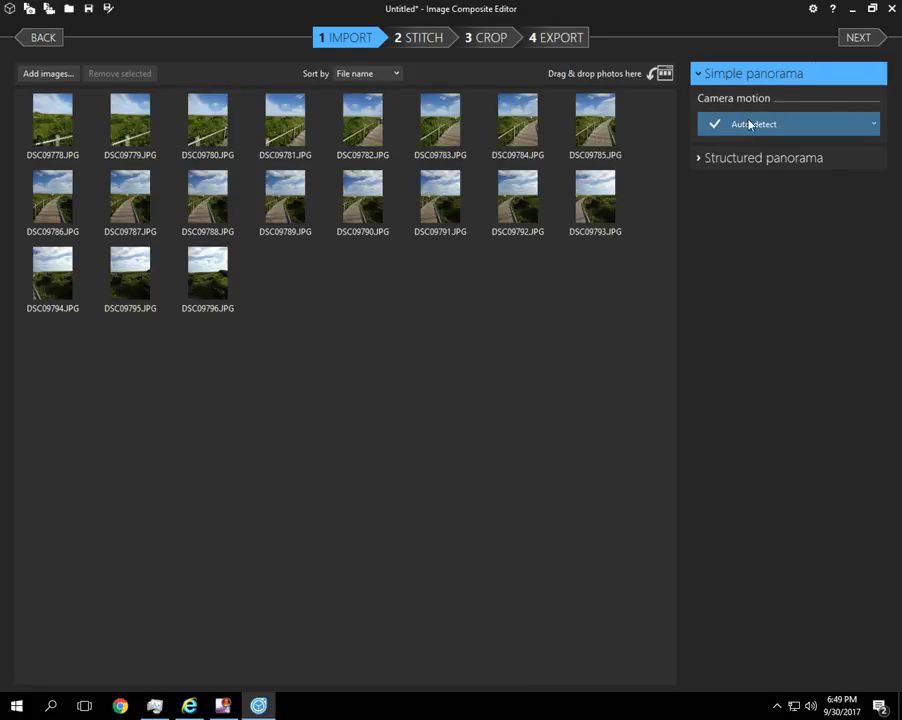
Stitch the 19 photos, zoom the preview, and apply Transverse Cylindrical projection.
left_click(858, 40)
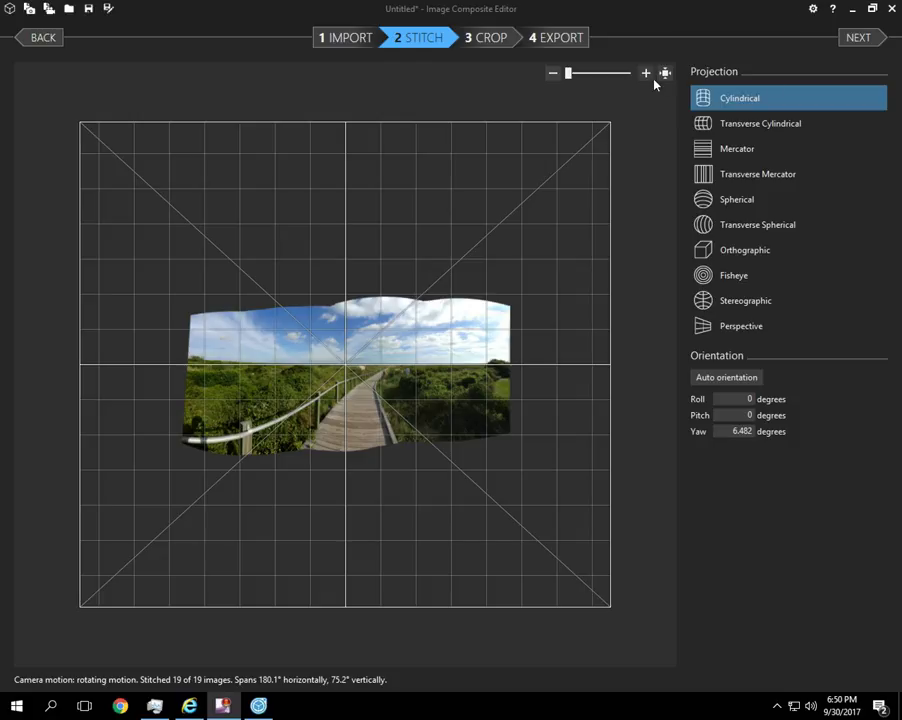
left_click(646, 74)
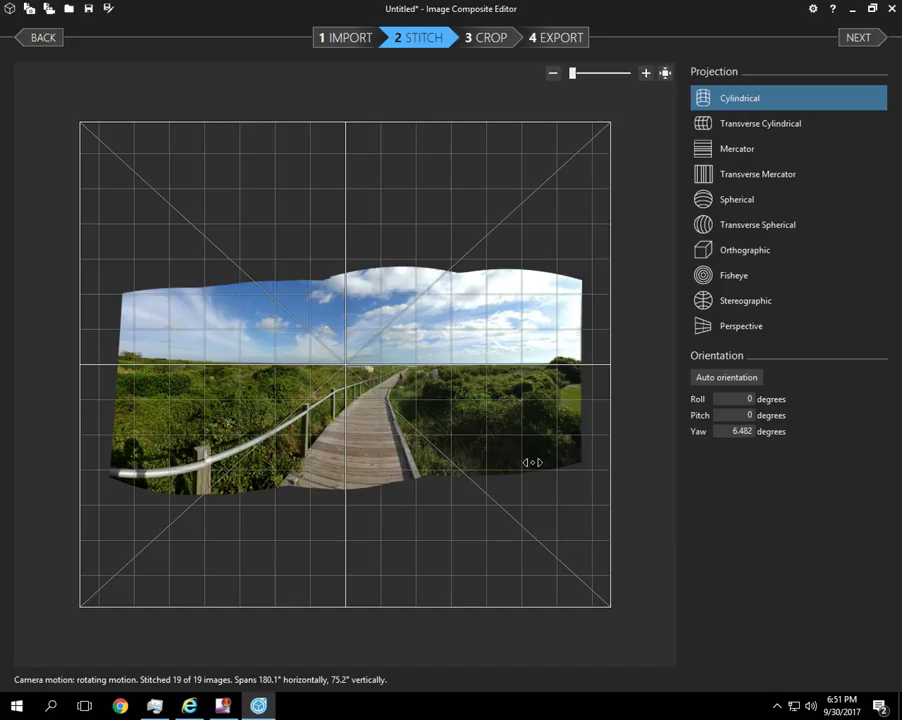
left_click(744, 126)
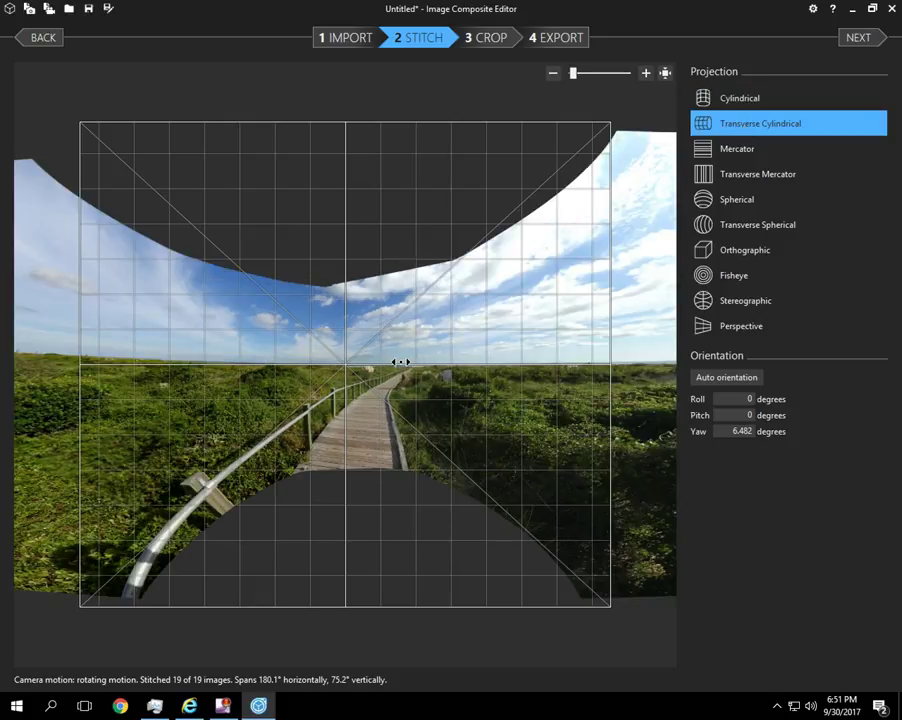
Re-centre the panorama's yaw, try Spherical, then settle on Cylindrical projection.
mouse_move(401, 362)
left_mouse_down()
mouse_move(278, 362)
mouse_move(503, 369)
mouse_move(411, 350)
left_mouse_up()
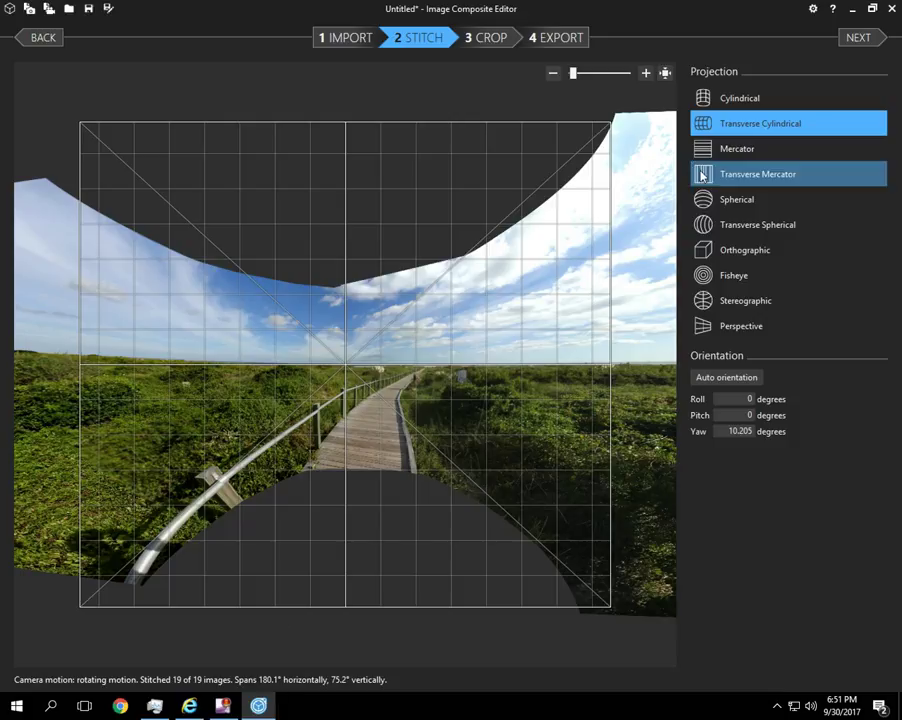
left_click(736, 201)
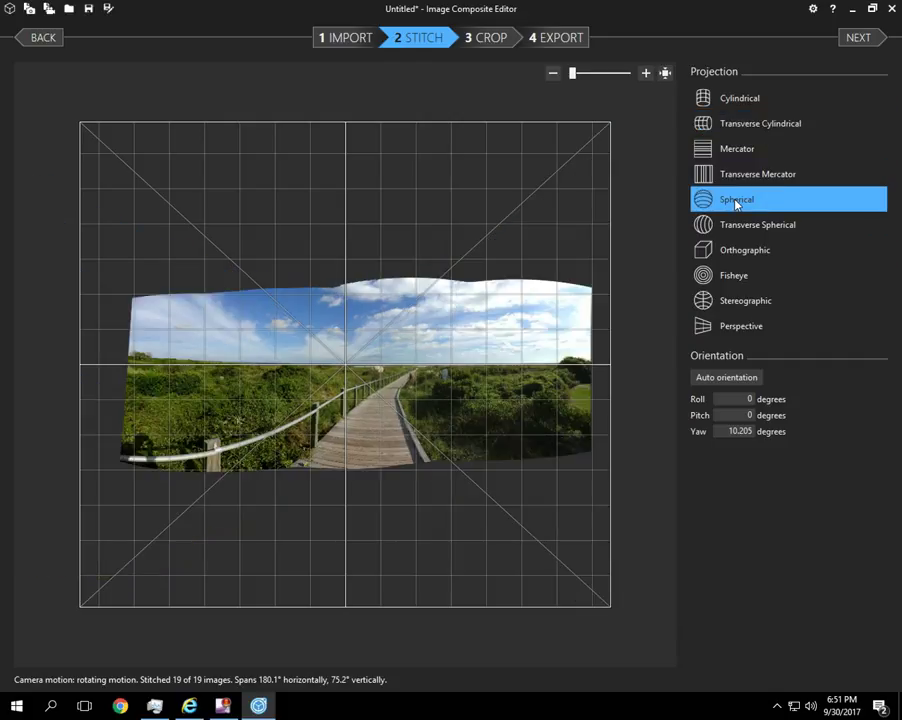
left_click(739, 96)
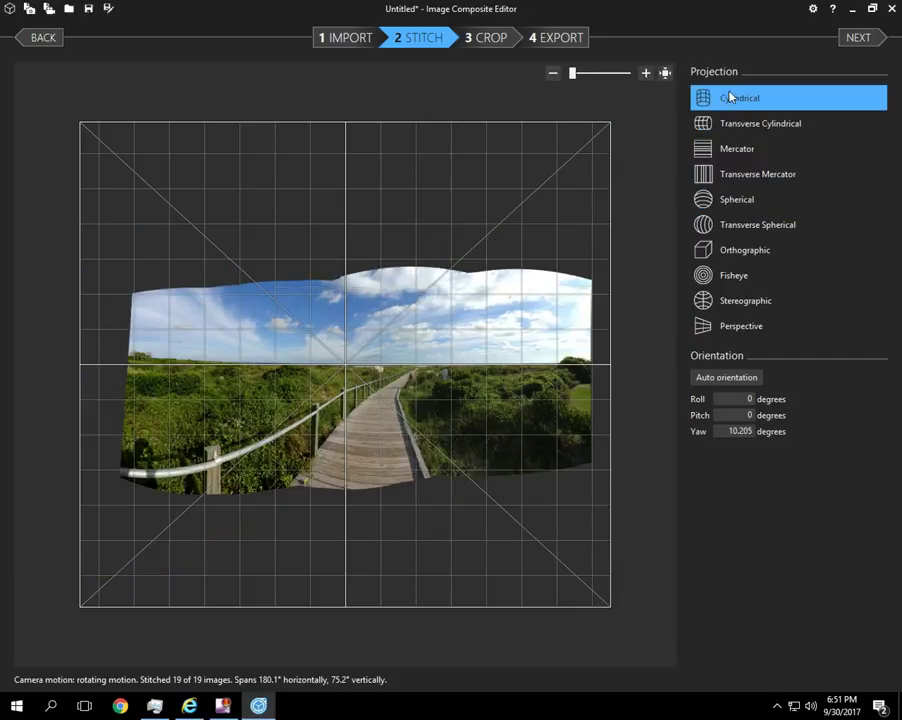
left_click(860, 40)
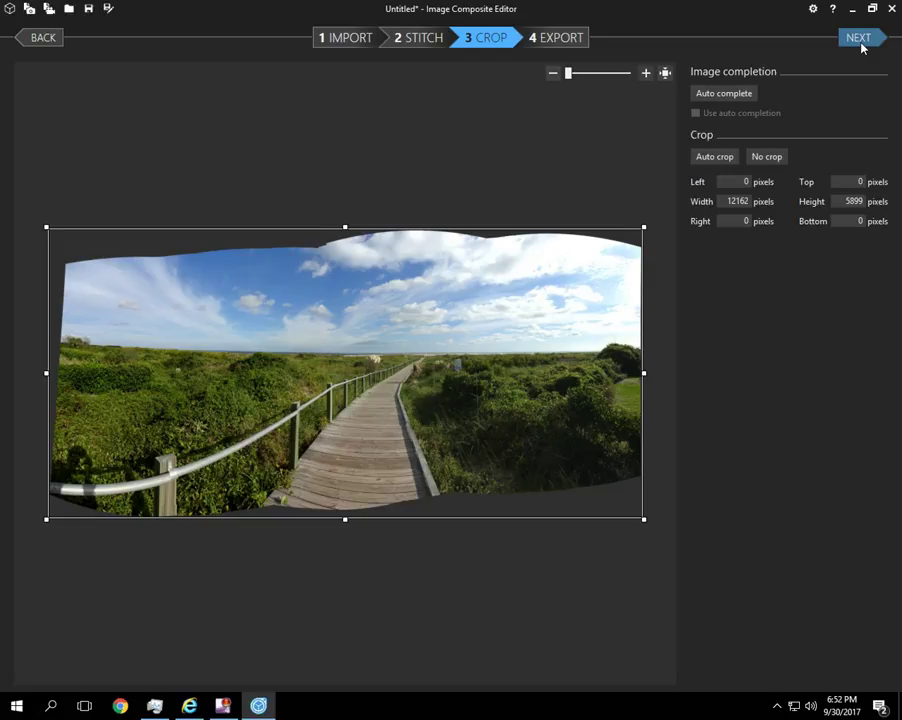
Preview Auto crop, then choose No crop to keep the full 12162 × 5899 pixels.
left_click(714, 157)
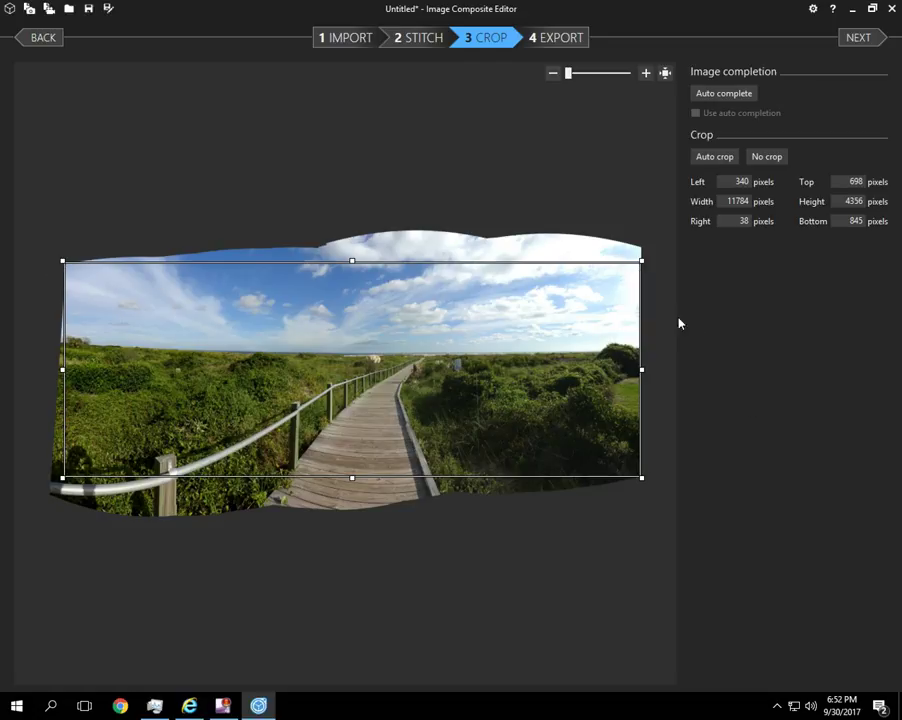
left_click(765, 159)
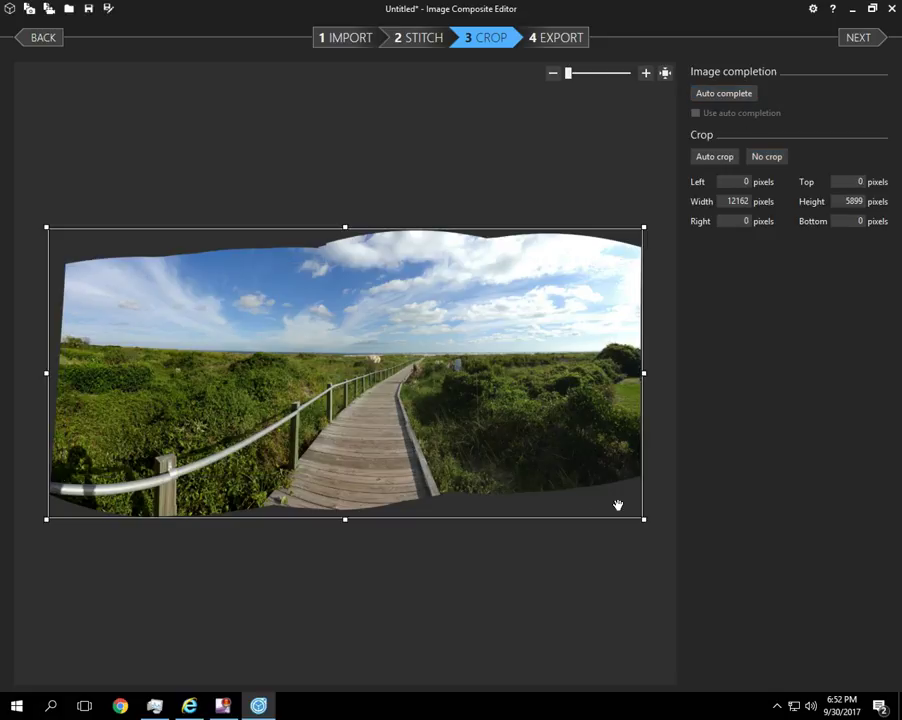
Auto-complete the panorama's dark edges, compare with it off, and keep auto completion on before exporting.
left_click(700, 96)
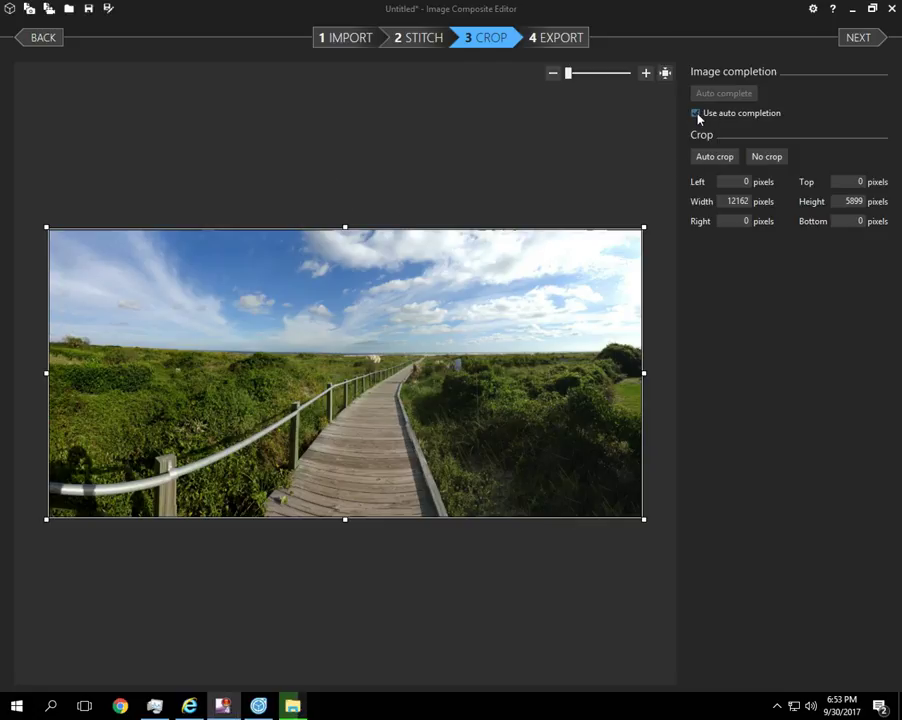
left_click(696, 114)
left_click(696, 114)
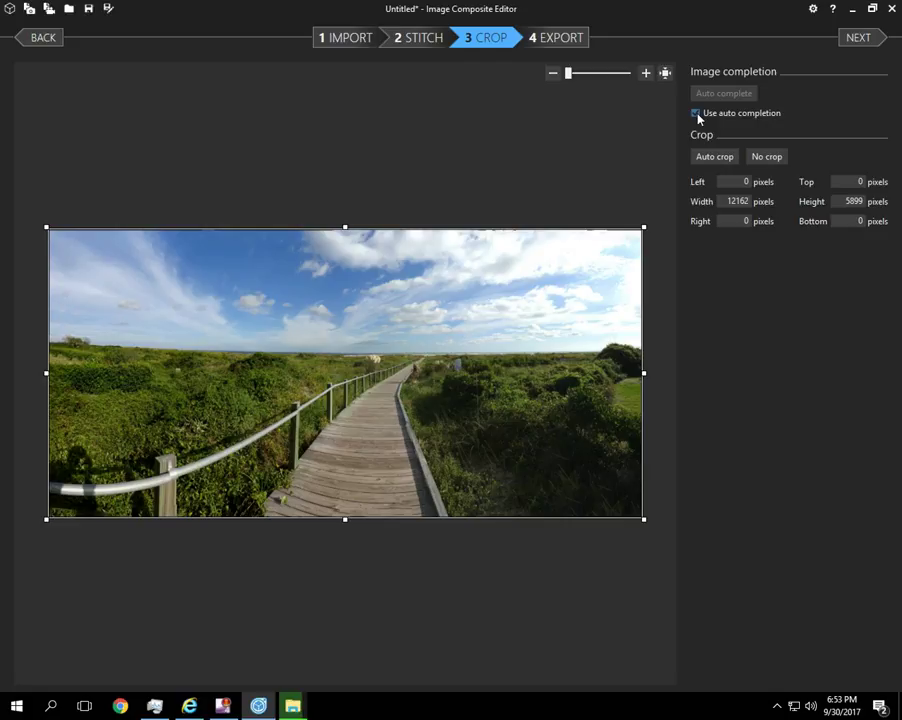
left_click(697, 115)
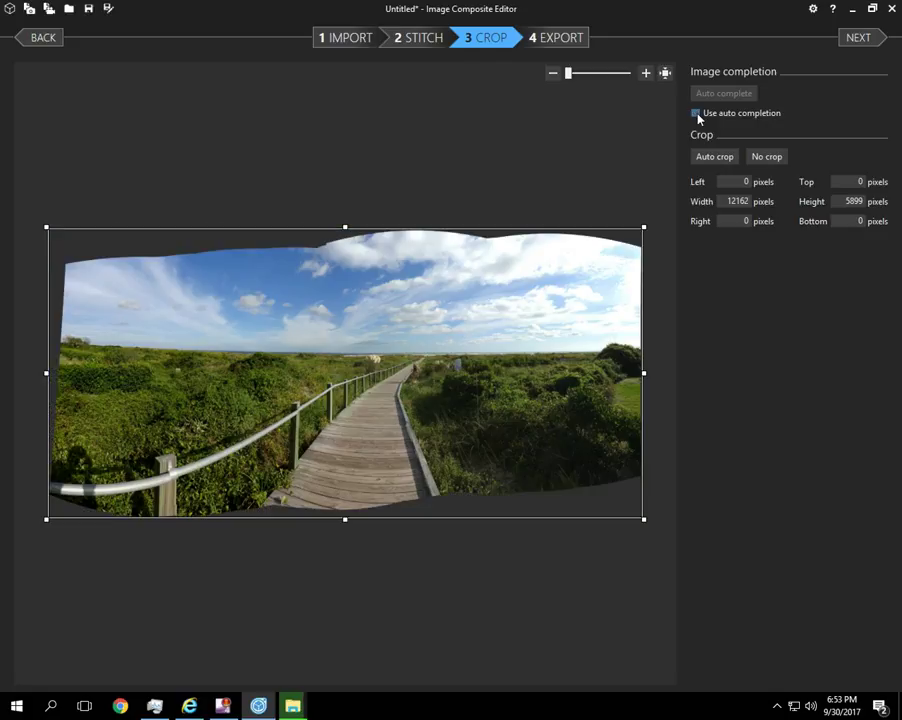
left_click(697, 115)
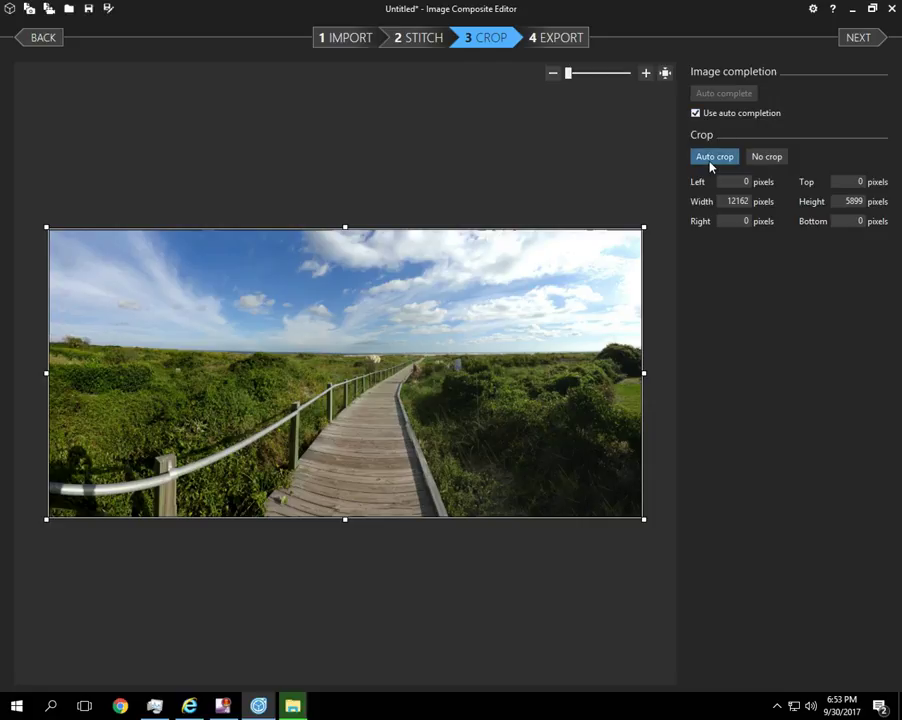
left_click(859, 40)
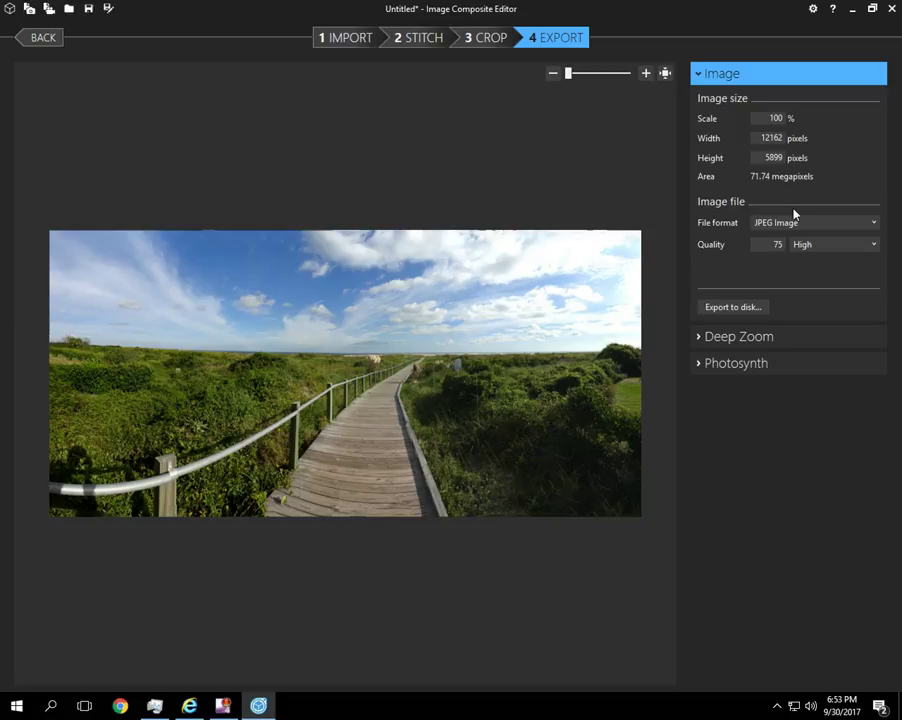
Export the panorama as DSC09778_stitch.jpg at Superb quality 100, then minimize the editor.
left_click(805, 244)
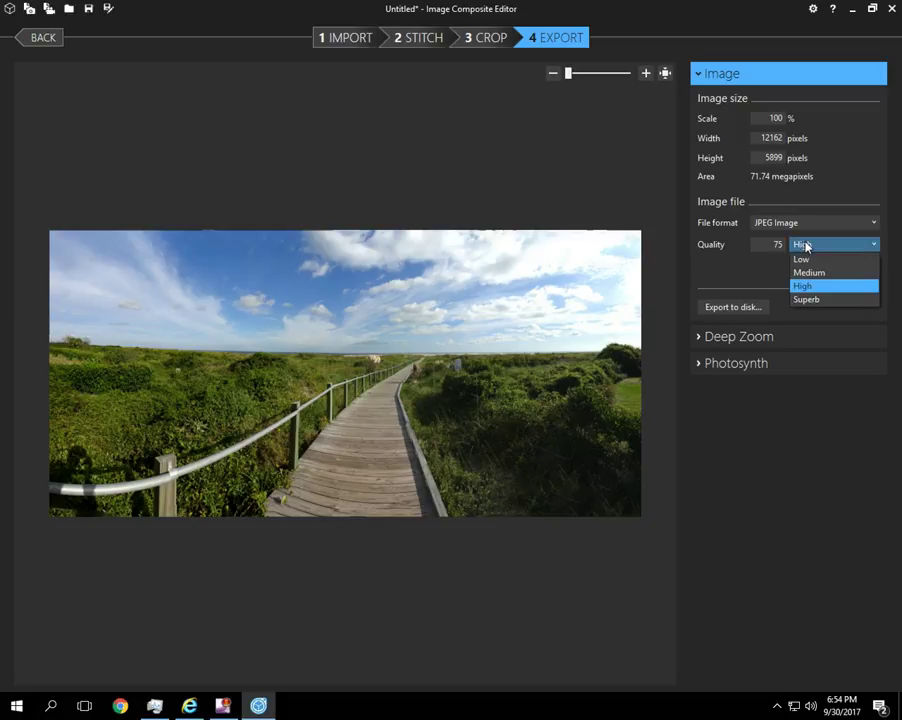
left_click(806, 299)
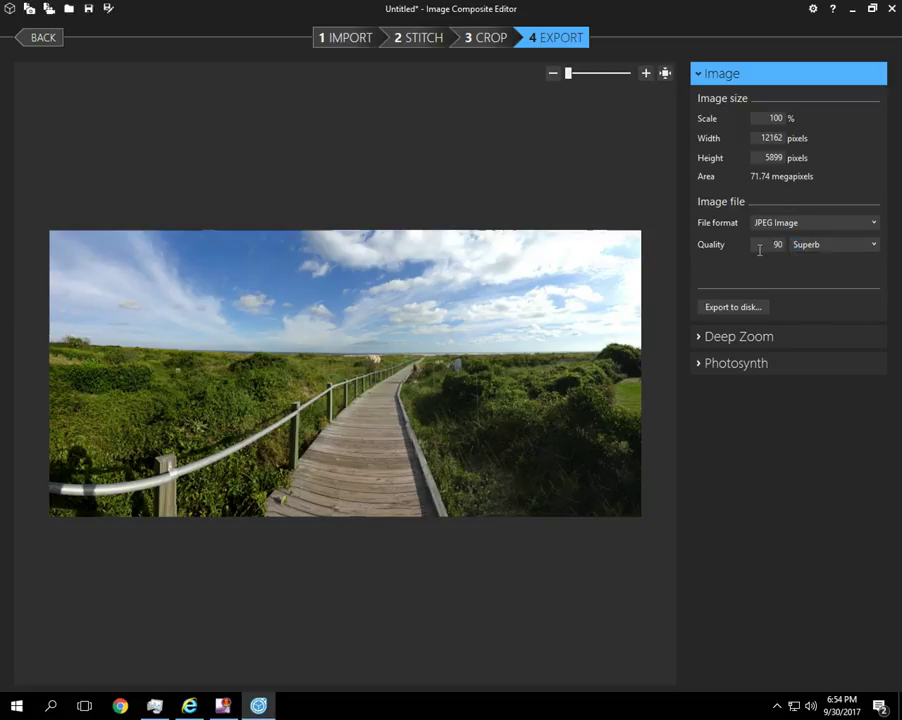
type("100")
left_click(733, 308)
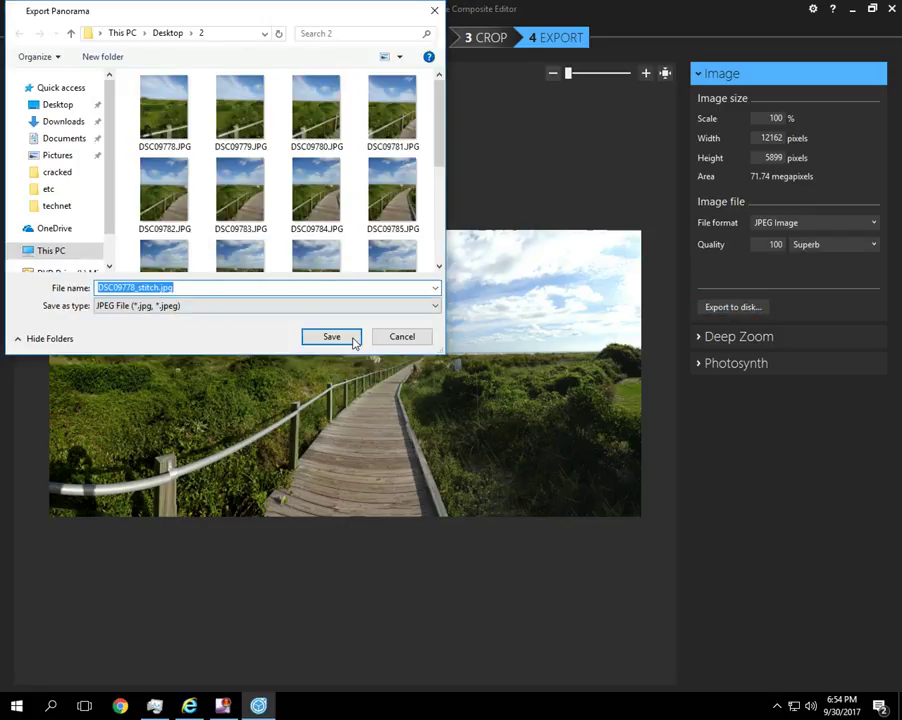
left_click(350, 340)
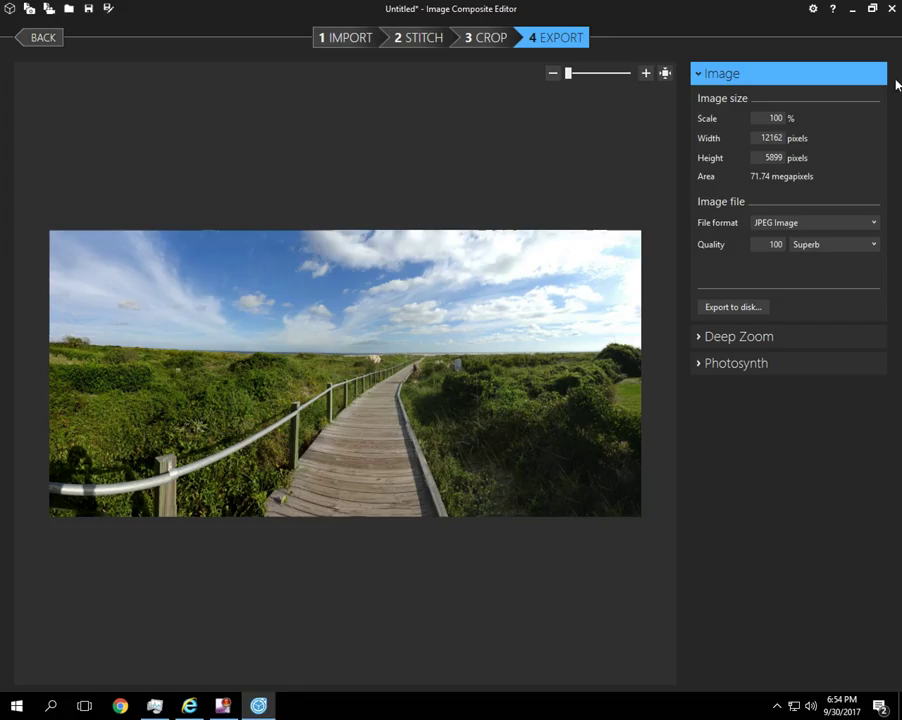
left_click(853, 13)
From the desktop's folder 2, open the exported DSC09778_stitch.jpg in Paint.
left_click(853, 13)
double_click(300, 236)
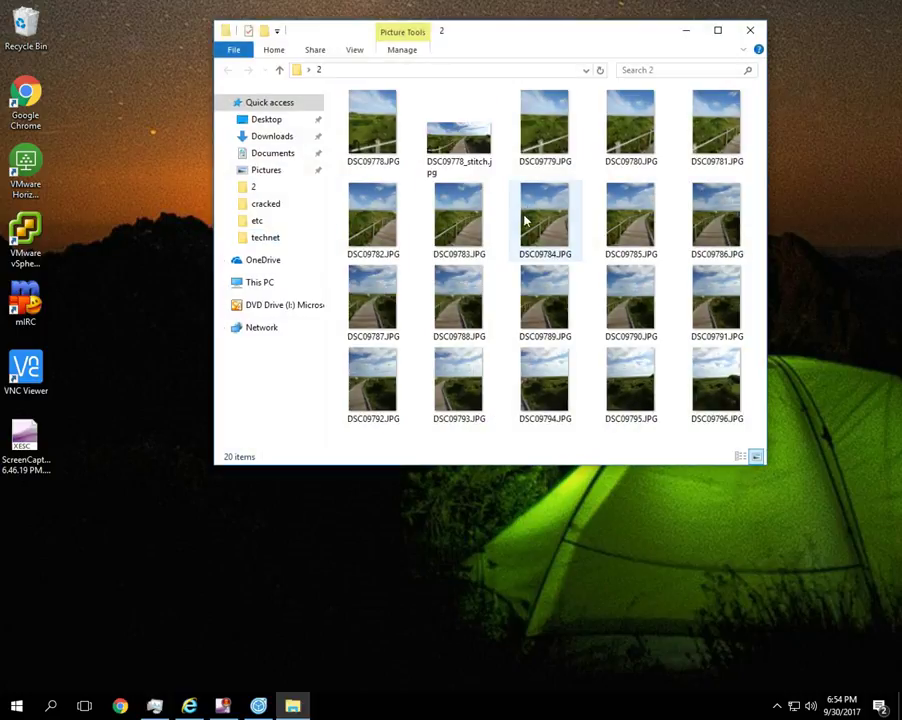
left_click(462, 152)
double_click(464, 151)
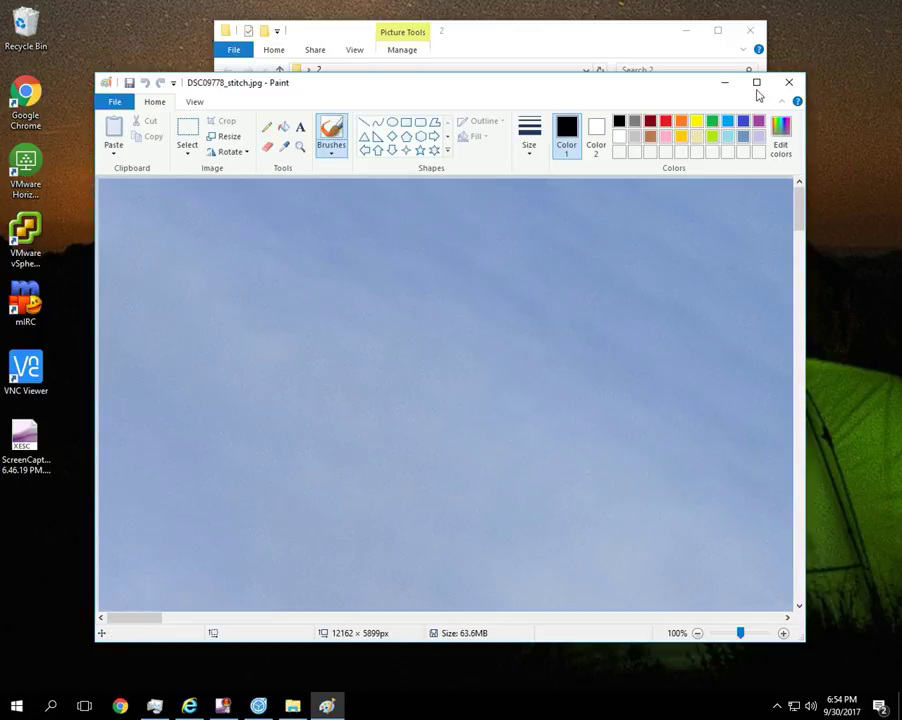
Maximize Paint and pan across the panorama to its right edge.
left_click(756, 82)
scroll(621, 268, "down", 2)
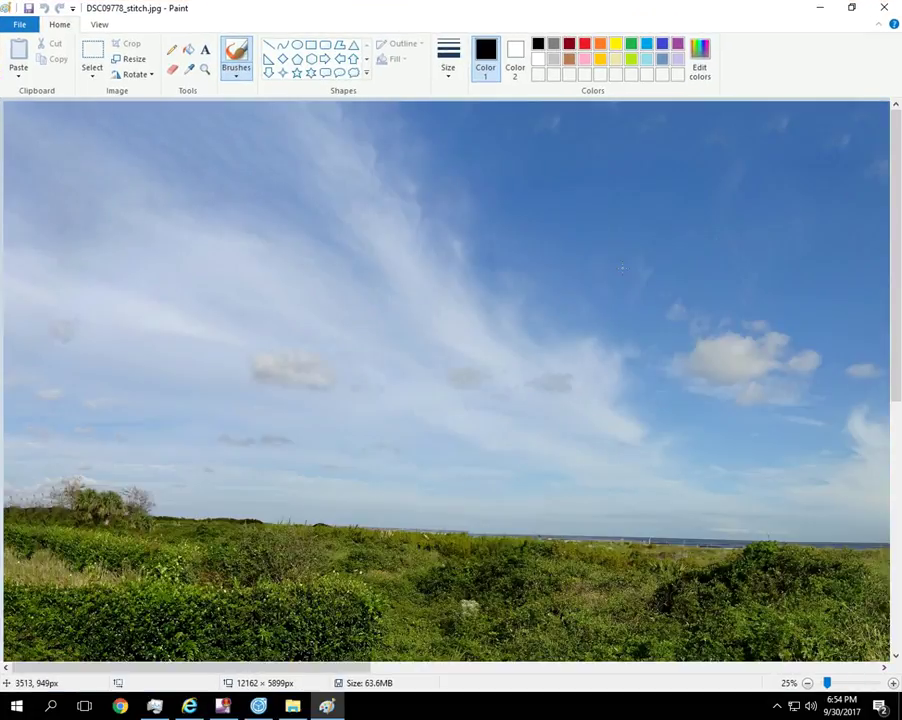
scroll(621, 267, "down", 1)
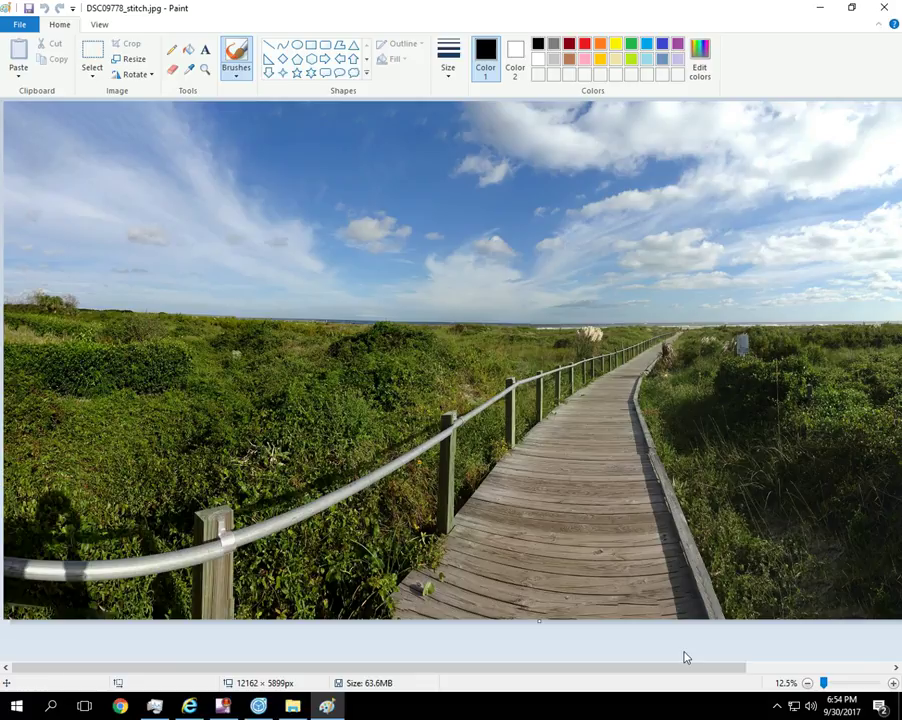
left_click_drag(742, 668, 803, 668)
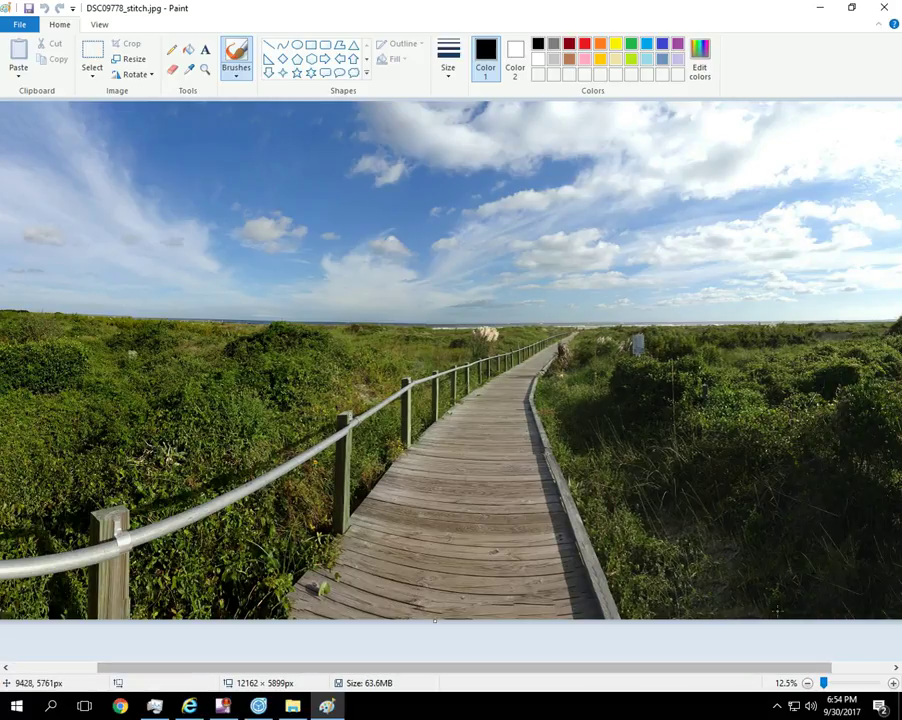
left_click(854, 667)
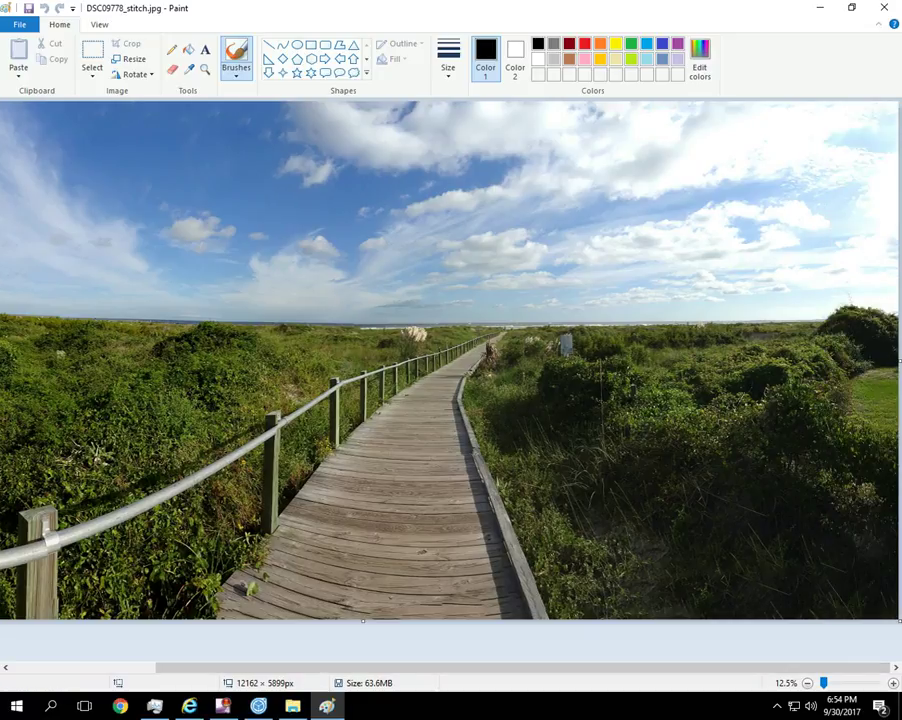
Zoom out to 12.5% to view the whole boardwalk panorama, then close Paint.
scroll(450, 380, "up", 2)
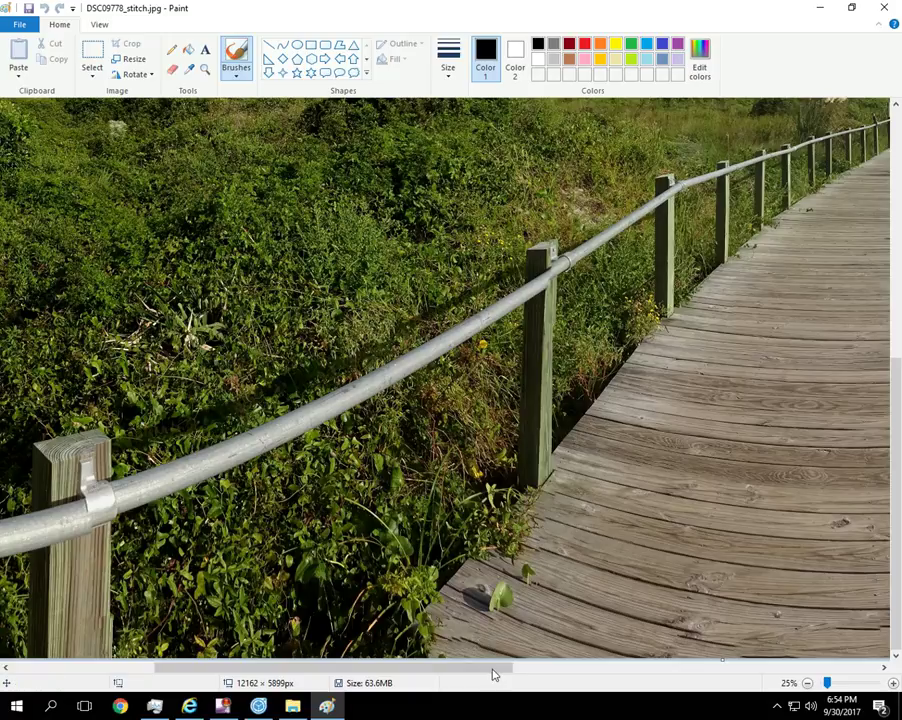
left_click_drag(492, 674, 634, 687)
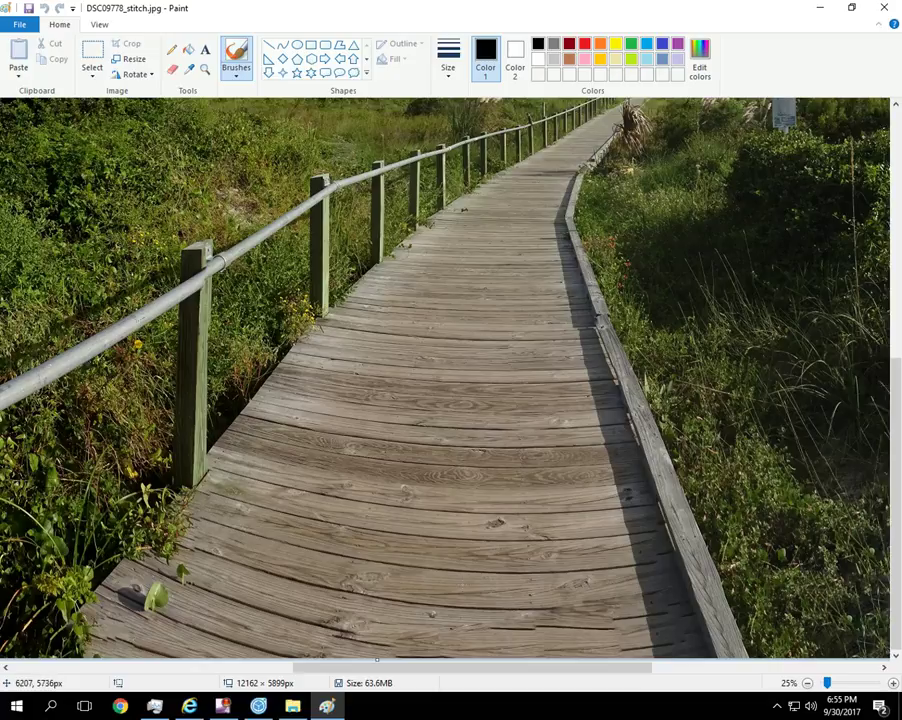
key("ctrl+Page_Down")
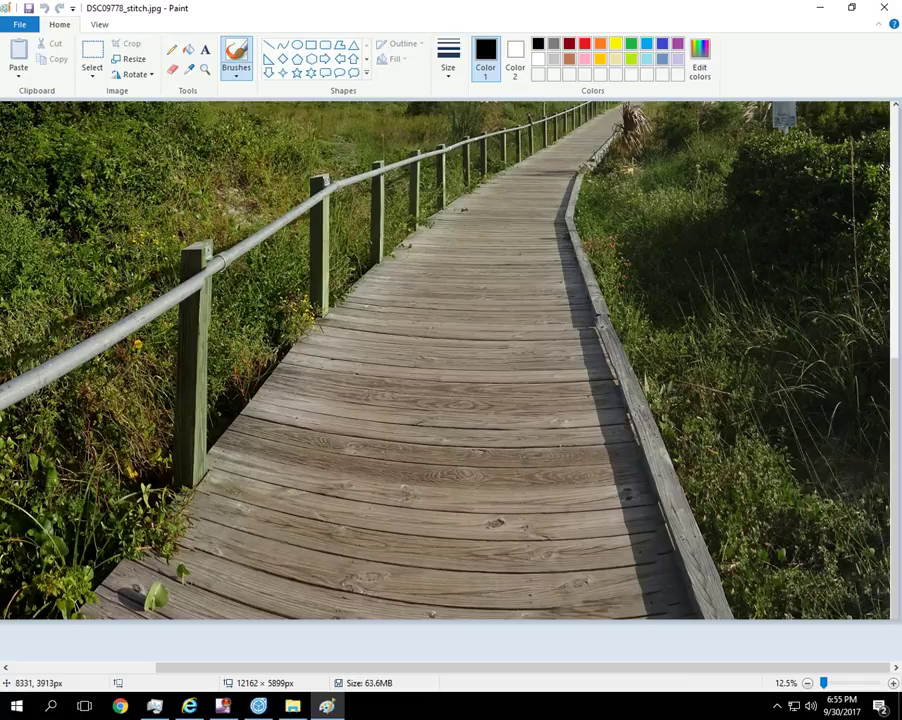
left_click(882, 12)
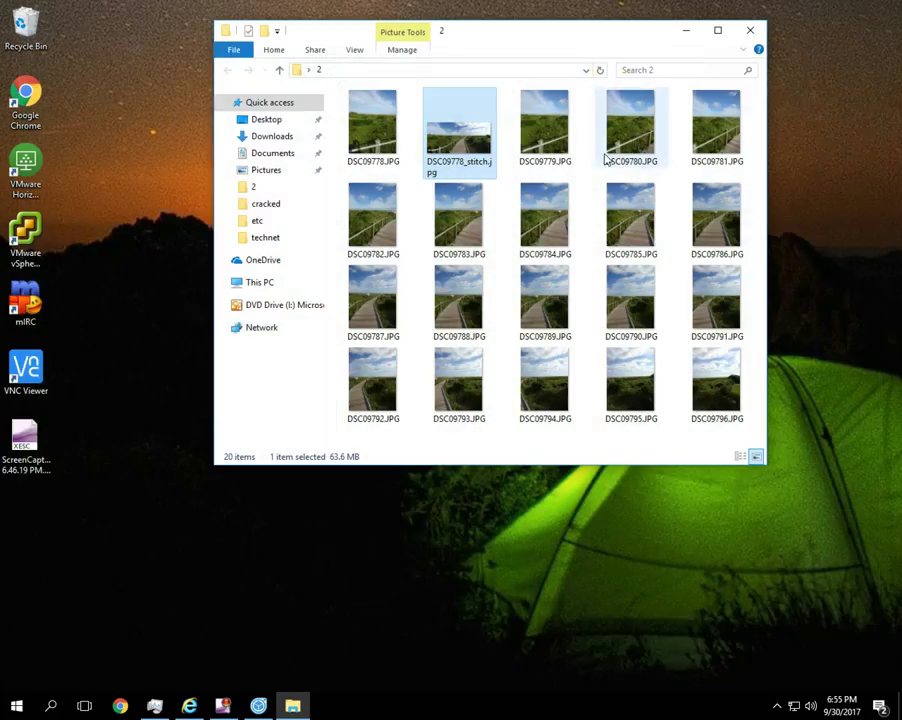
Close File Explorer and close the editor, discarding the unsaved boardwalk project.
left_click(742, 32)
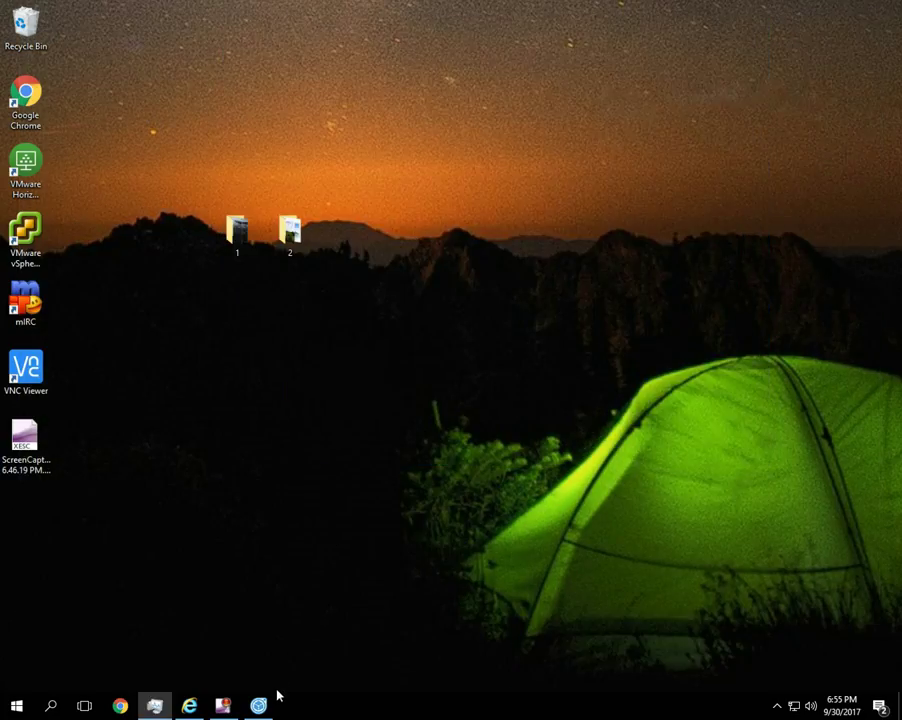
left_click(260, 706)
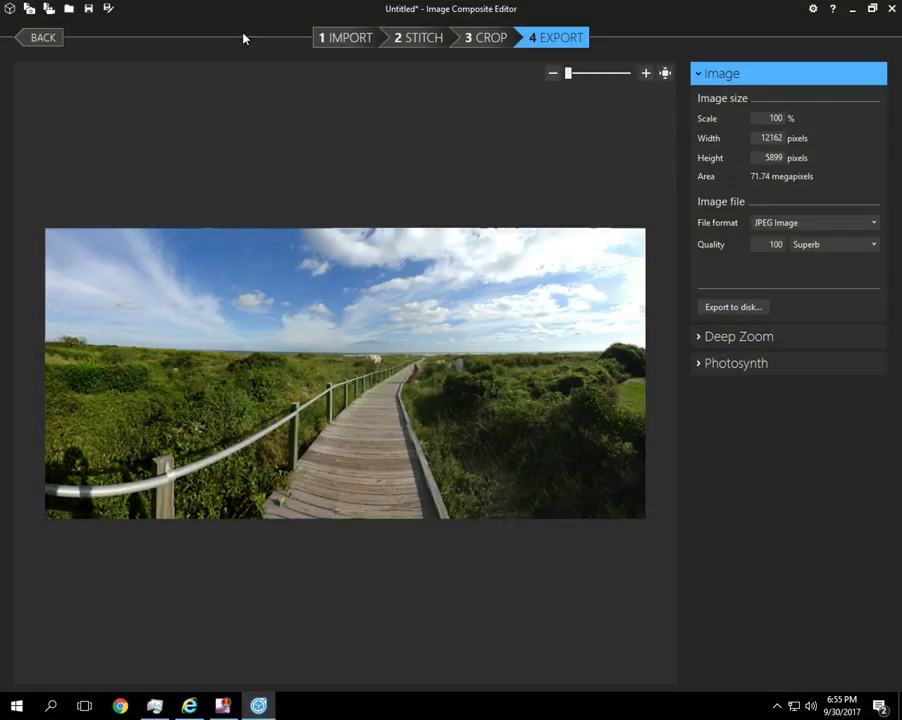
left_click(9, 9)
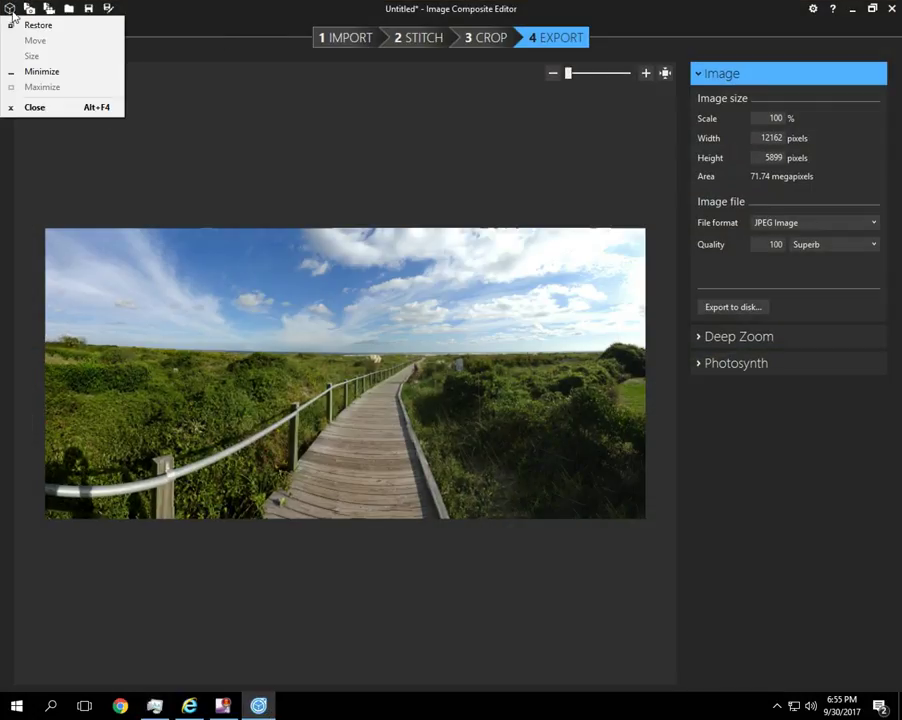
left_click(40, 110)
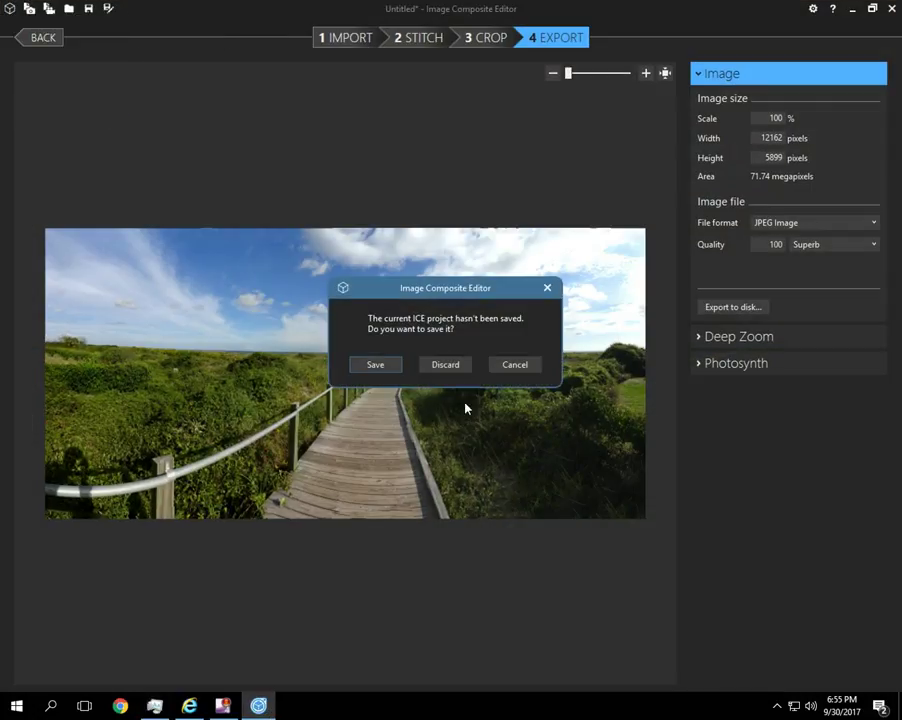
left_click(459, 368)
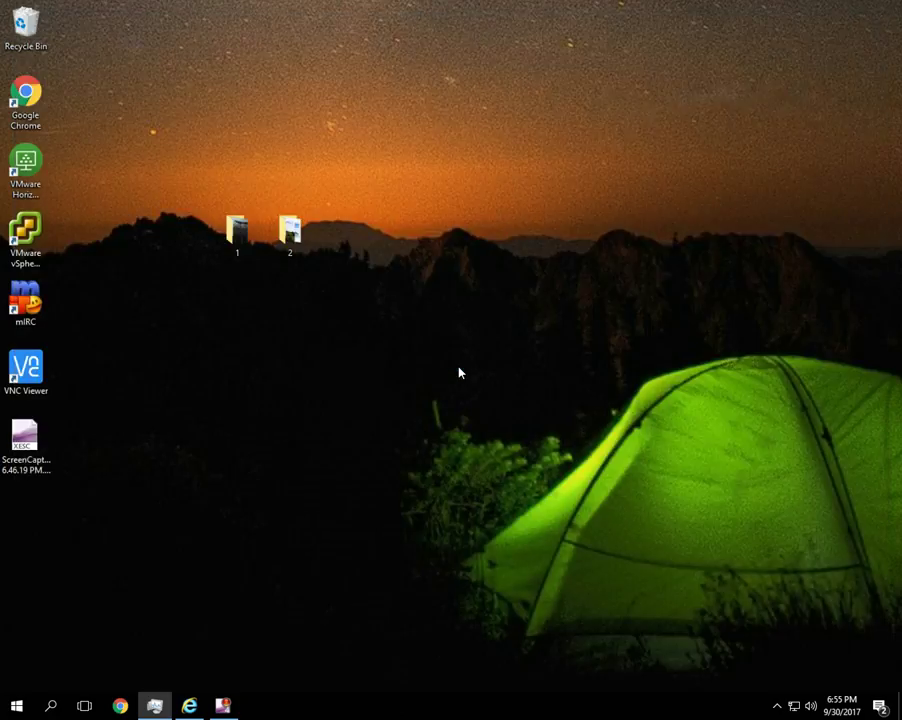
Relaunch Image Composite Editor from the Start menu and maximize its window.
left_click(29, 708)
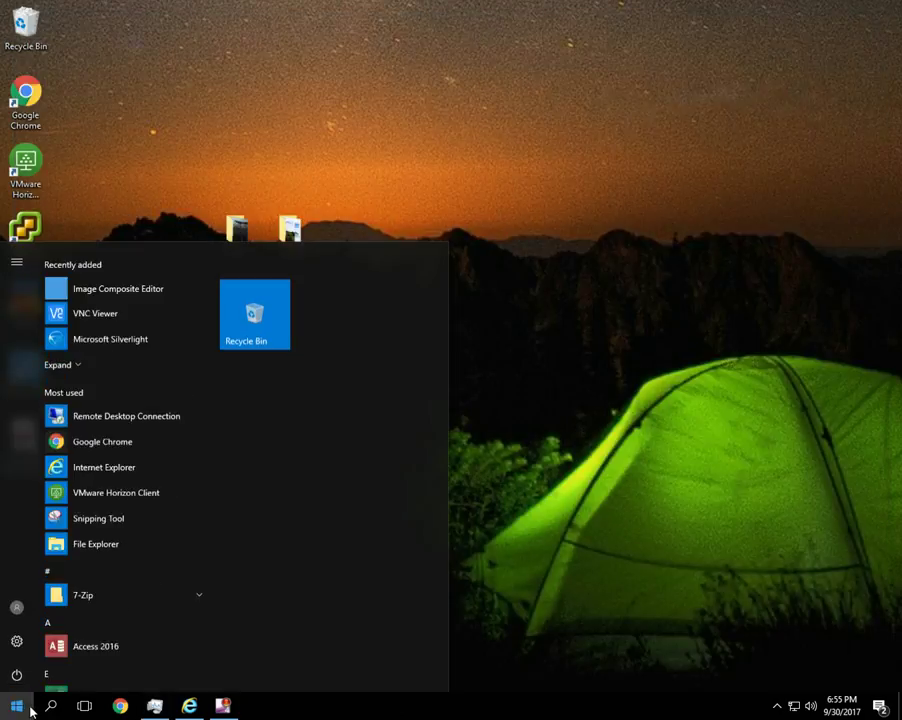
left_click(118, 286)
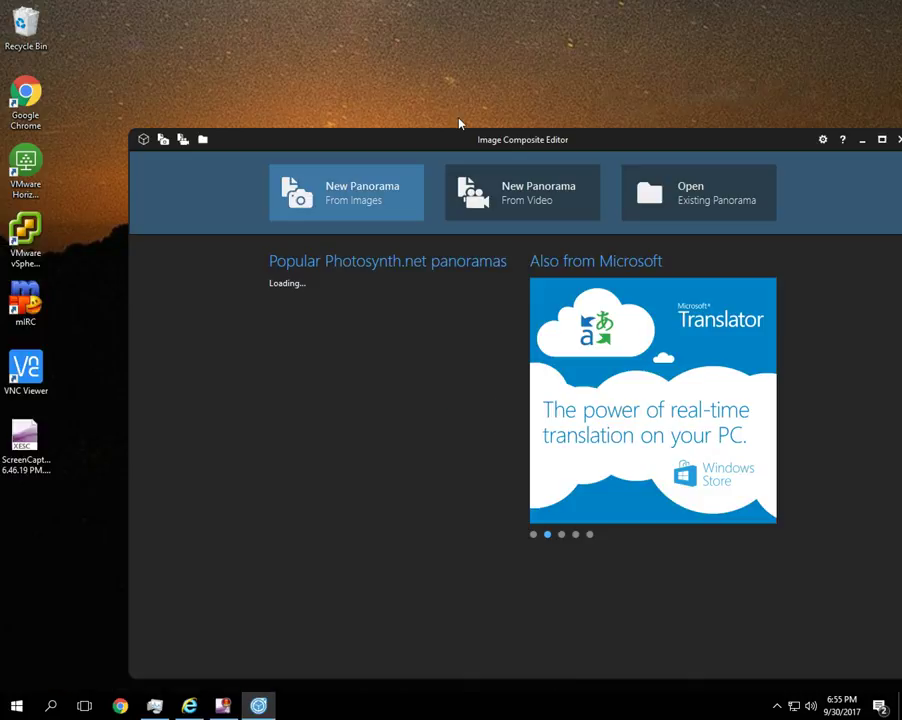
double_click(474, 146)
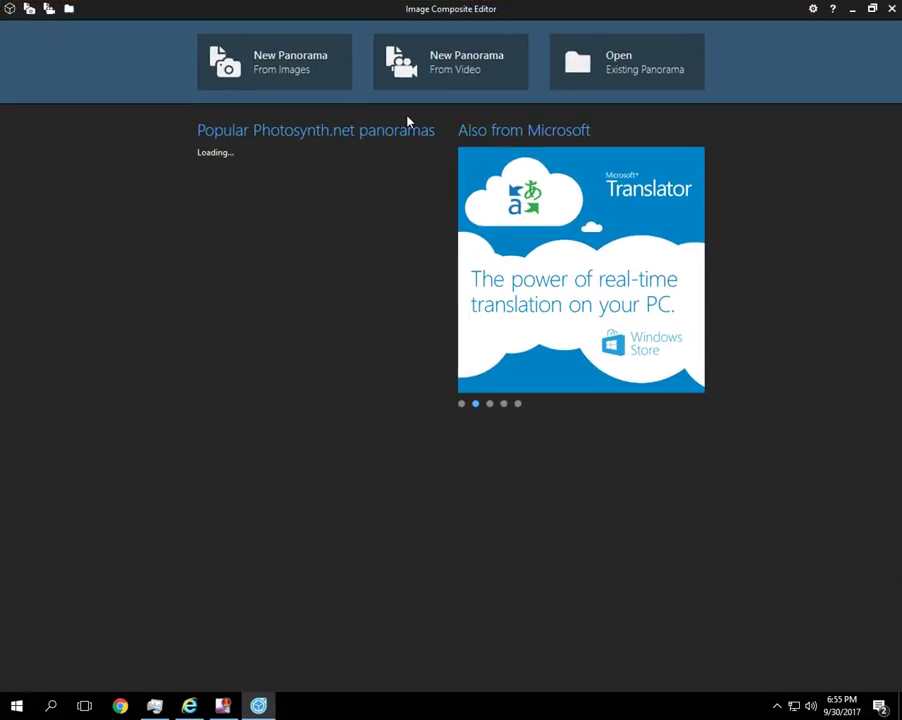
Import photos DSC09877 through DSC09893 from Desktop folder 1 into a new image panorama.
left_click(286, 66)
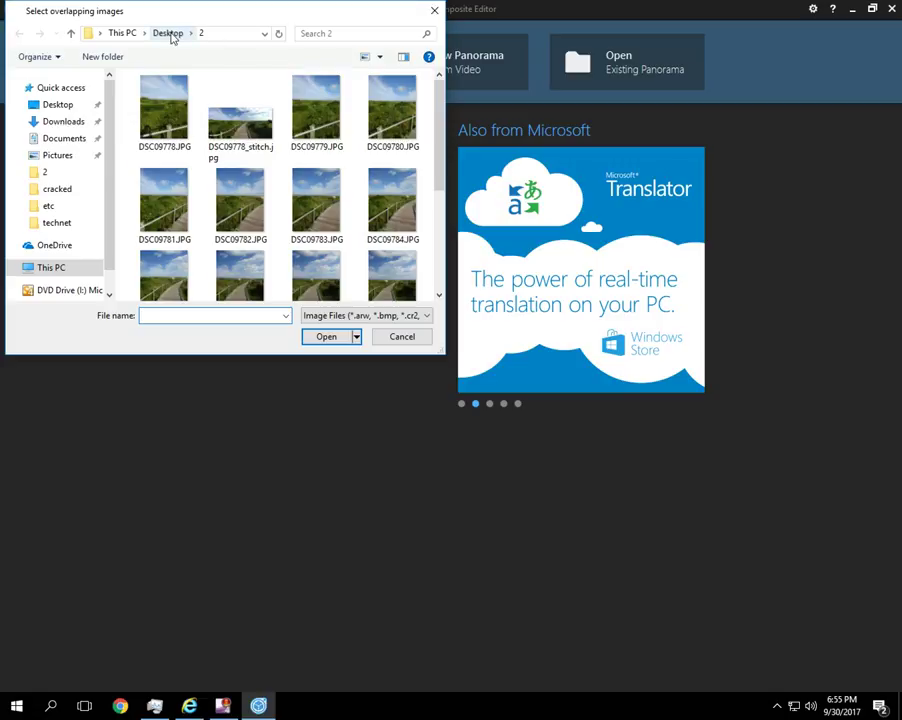
left_click(170, 34)
double_click(174, 118)
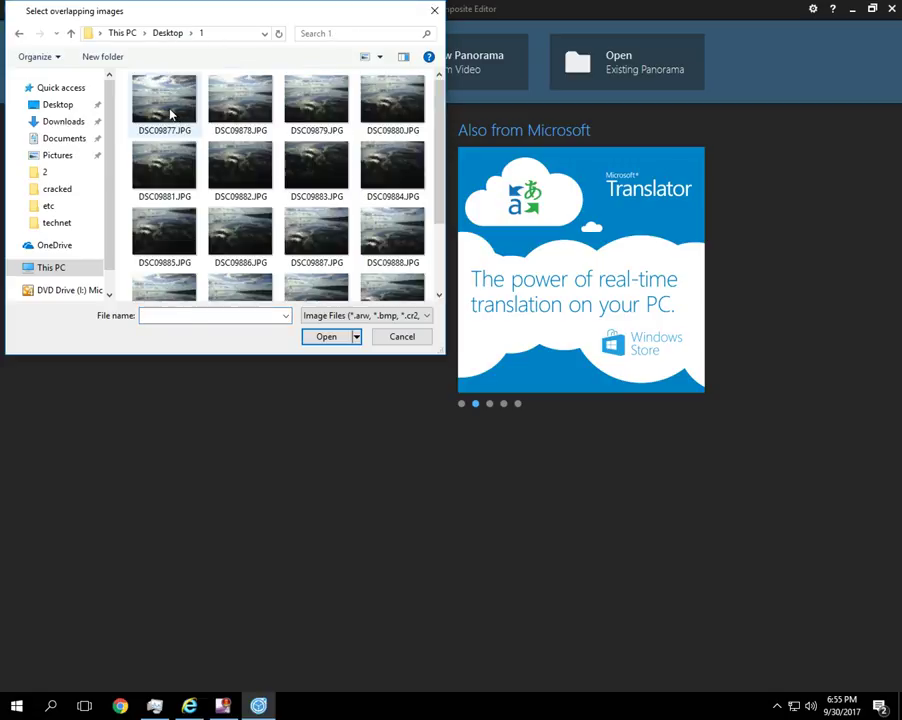
left_click(164, 88)
scroll(196, 155, "down", 3)
left_click(177, 256, "shift")
left_click(326, 336)
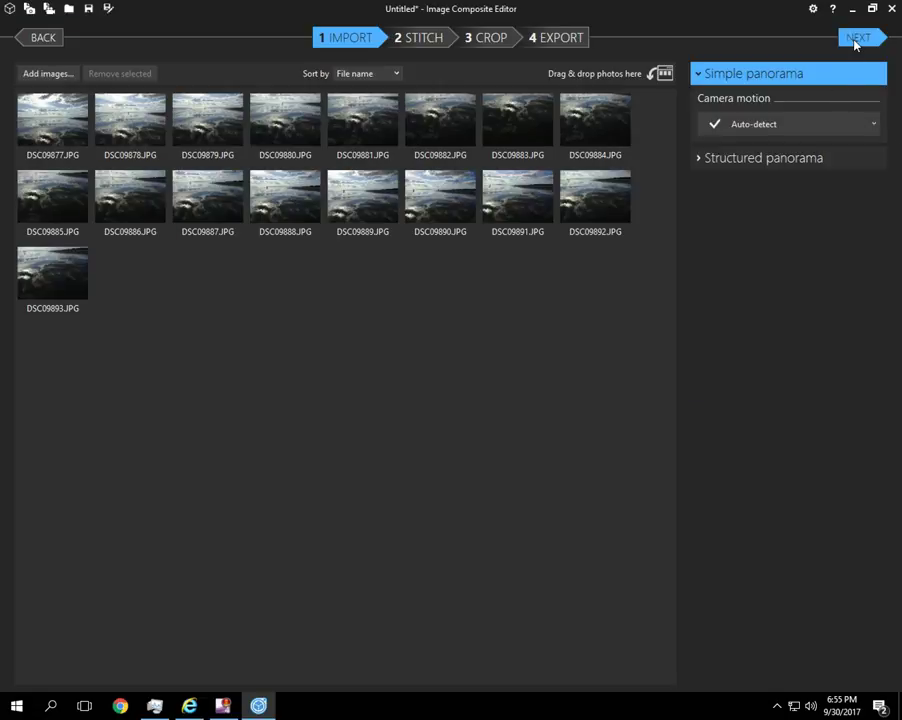
Stitch the 17 beach photos and apply Auto orientation before proceeding to Crop.
left_click(857, 38)
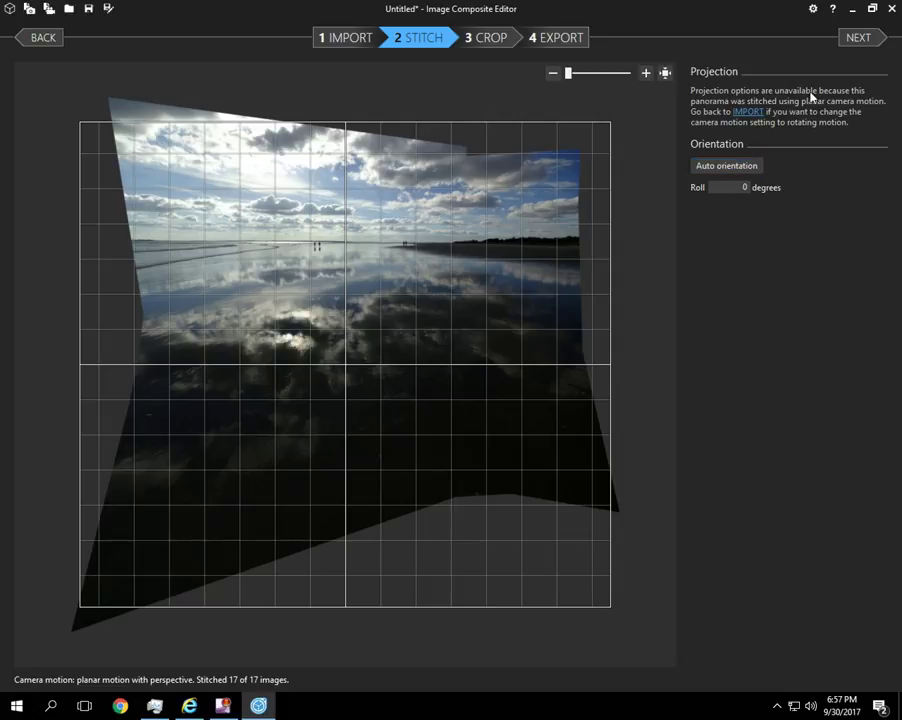
left_click(734, 168)
left_click(730, 168)
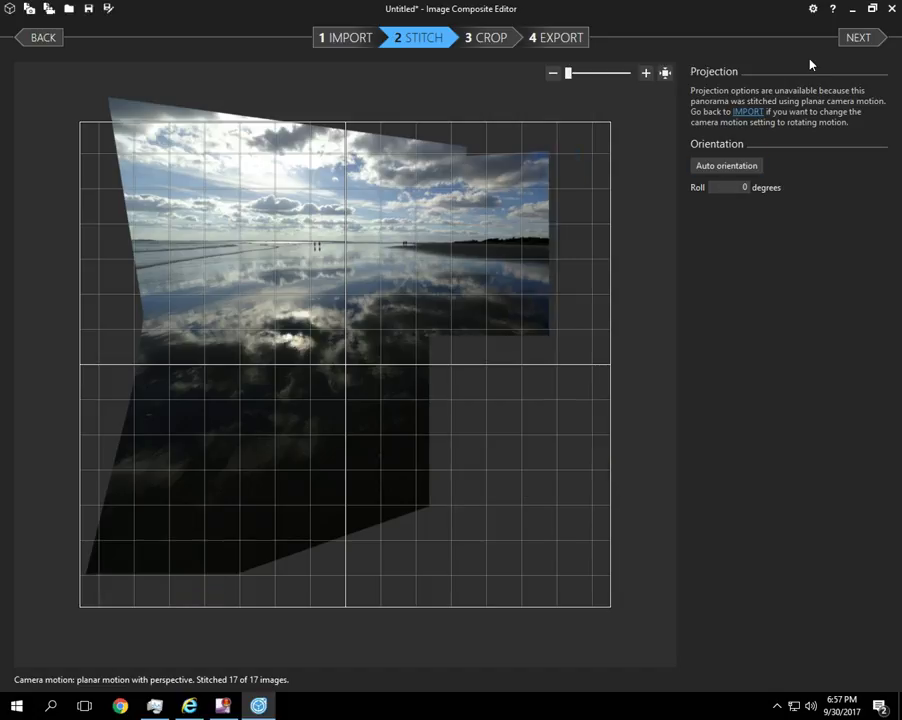
left_click(860, 40)
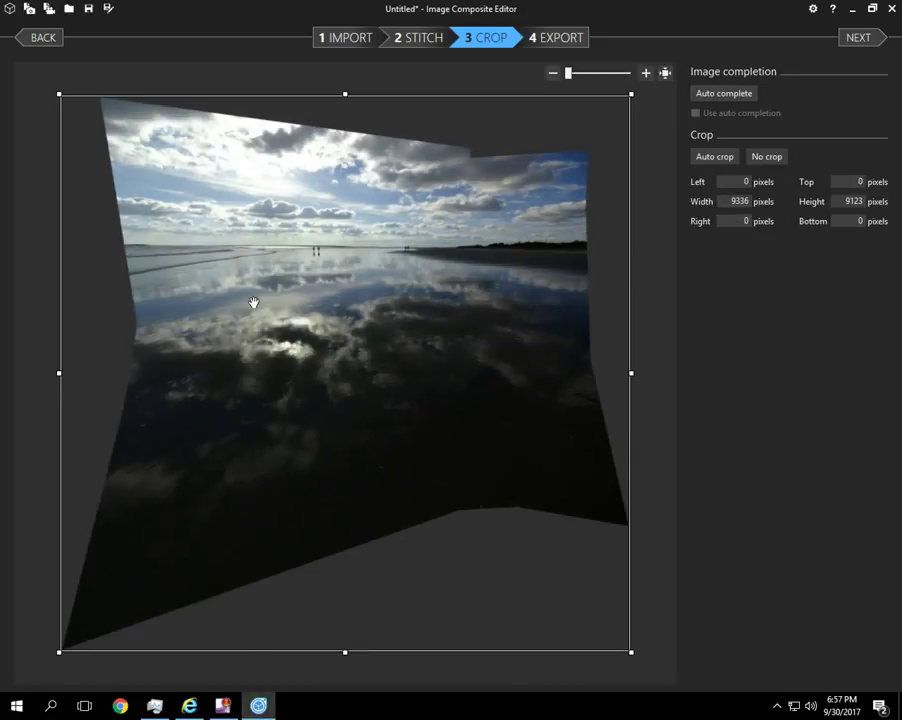
Auto-complete the beach panorama's grey edges, compare with it off, and keep it on at 9336 × 9123.
left_click(736, 96)
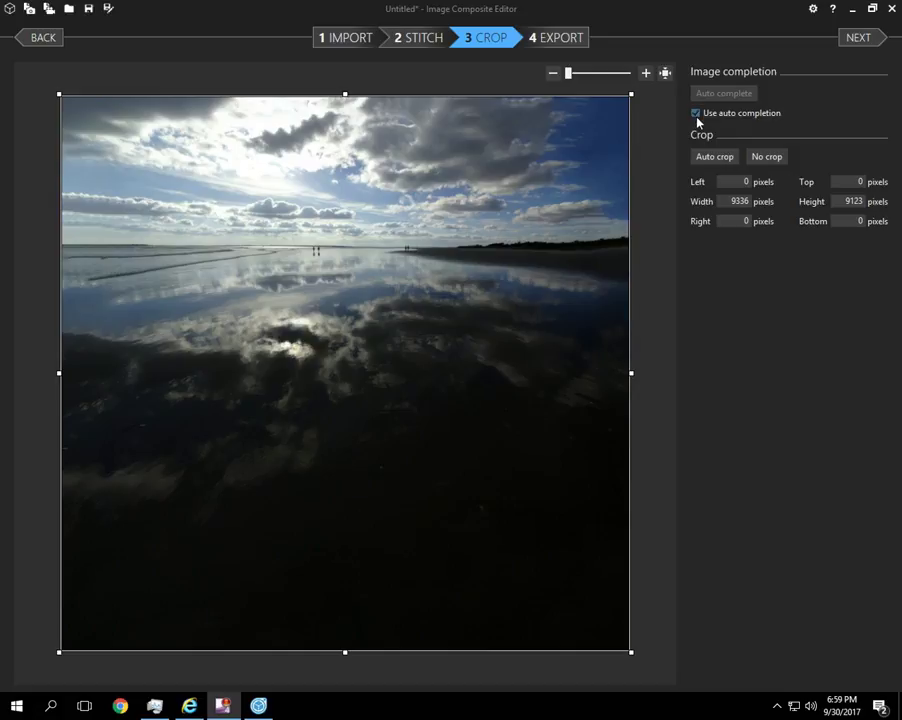
left_click(697, 118)
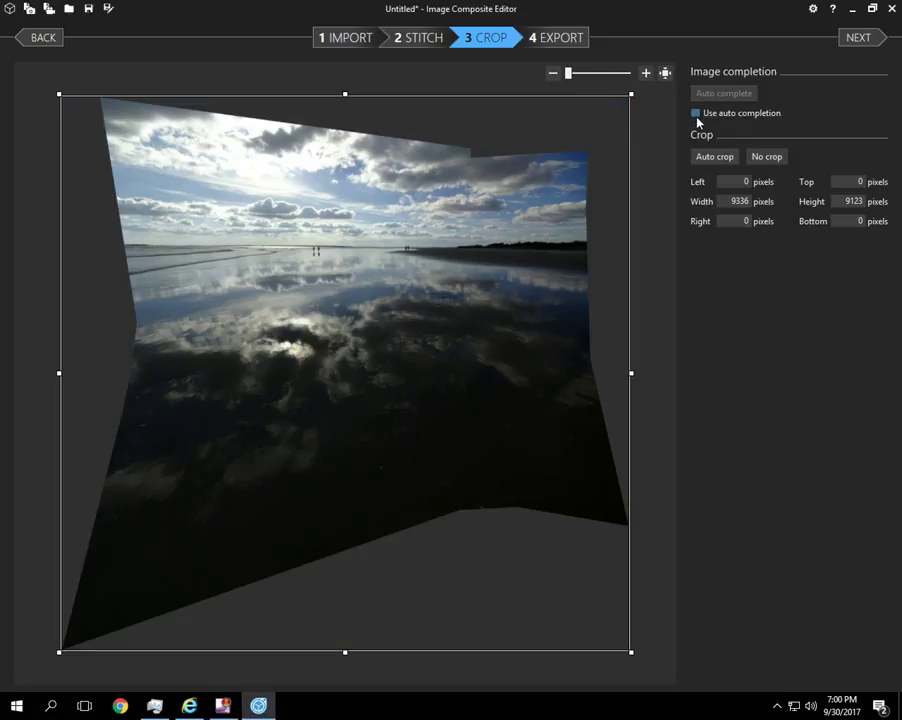
left_click(697, 115)
left_click(697, 115)
left_click(696, 115)
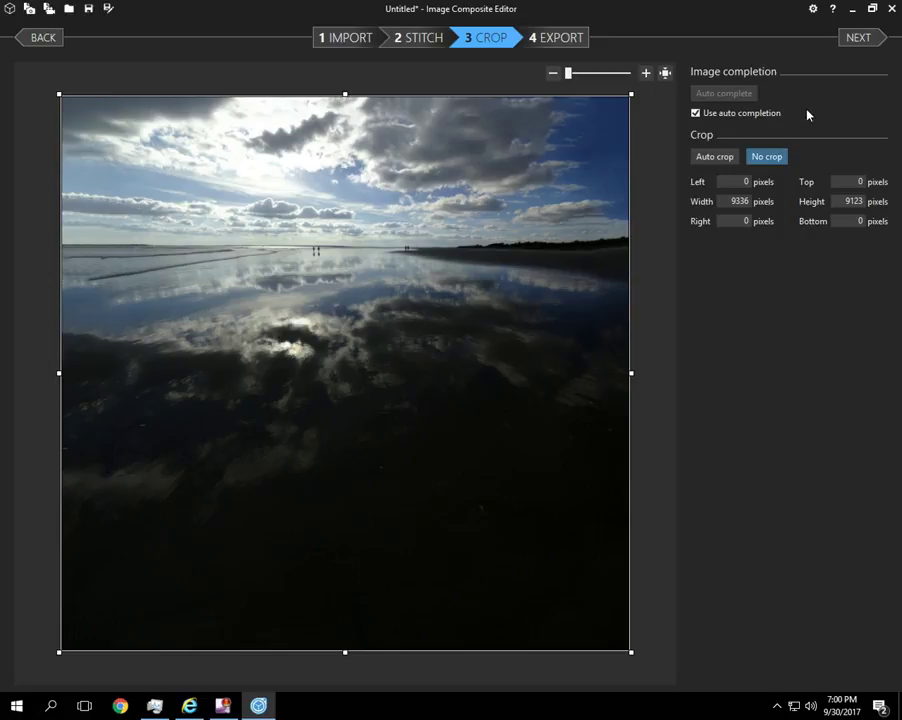
left_click(853, 42)
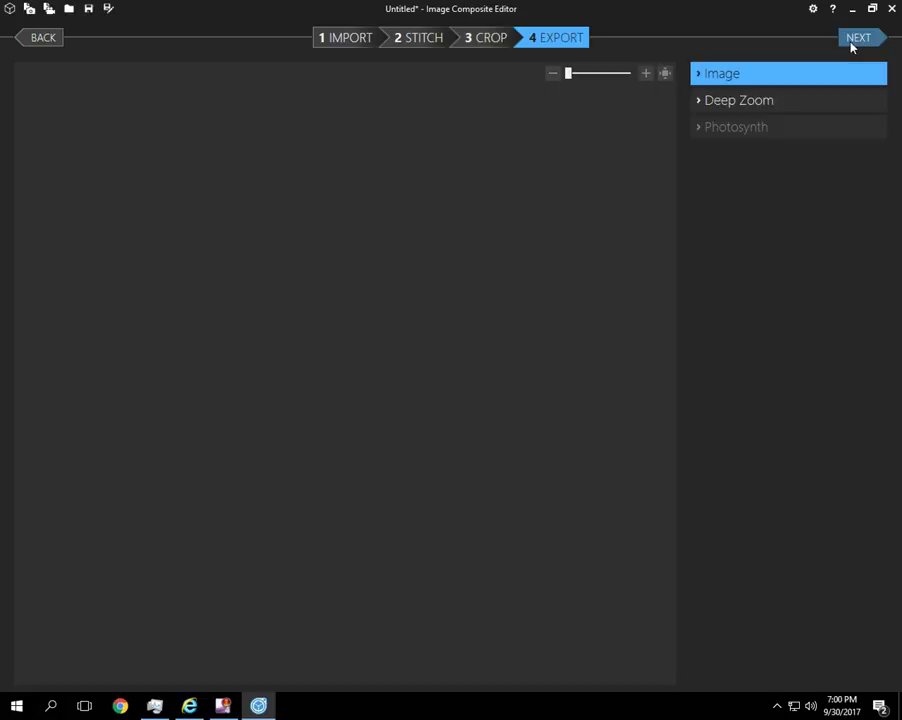
Export DSC09877_stitch.jpg at Superb quality 100, then close the editor and discard the project.
left_click(824, 246)
left_click(806, 300)
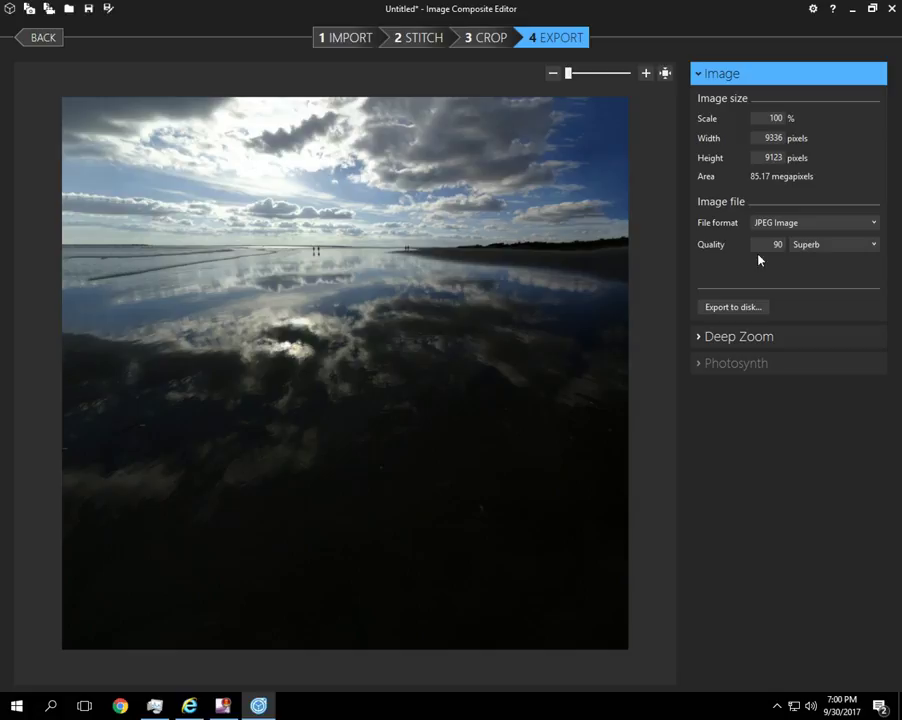
type("100")
left_click(743, 309)
left_click(346, 337)
left_click(892, 8)
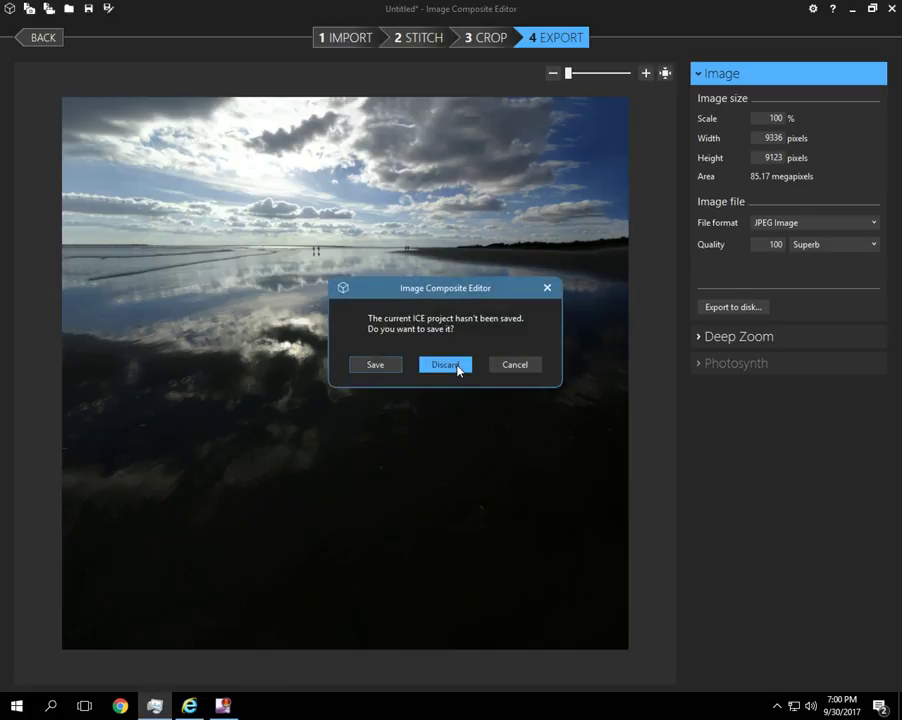
left_click(457, 368)
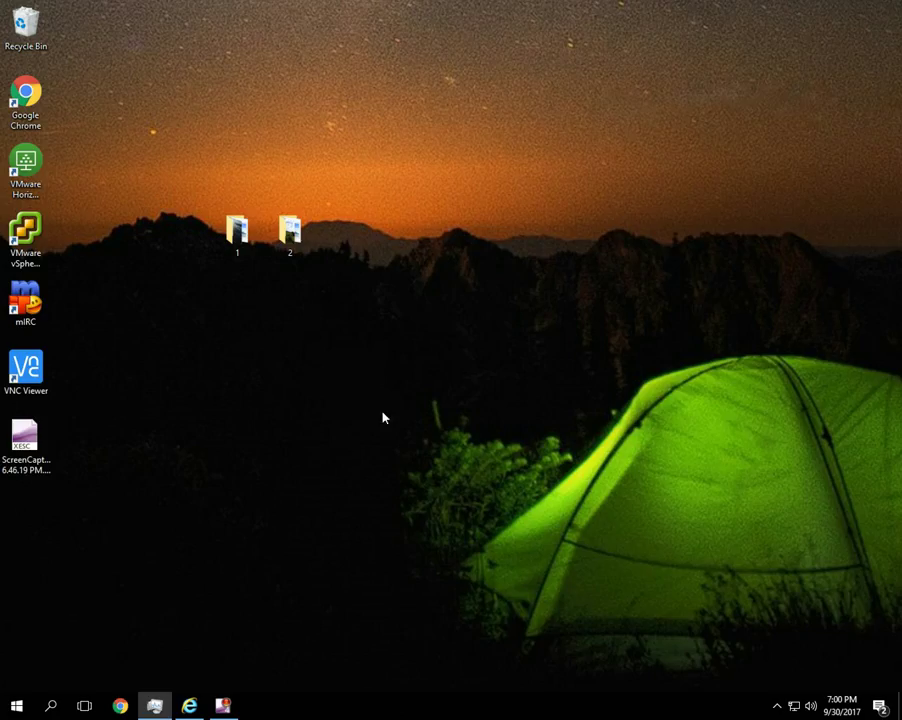
Relaunch the editor, load Desktop video MAH09971.MP4 as a new video panorama, and maximize.
left_click(16, 706)
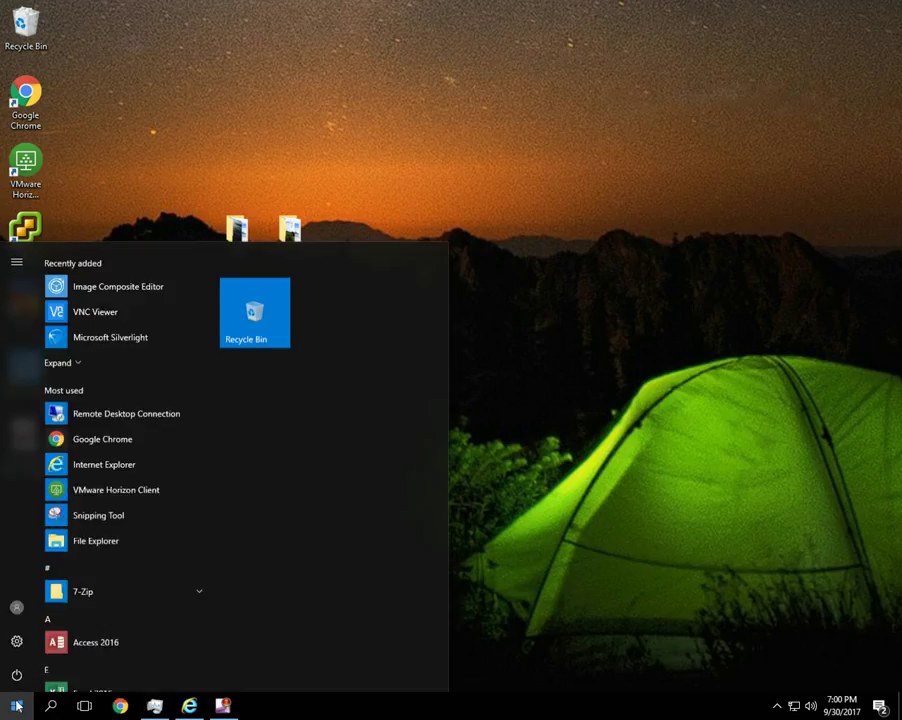
left_click(134, 290)
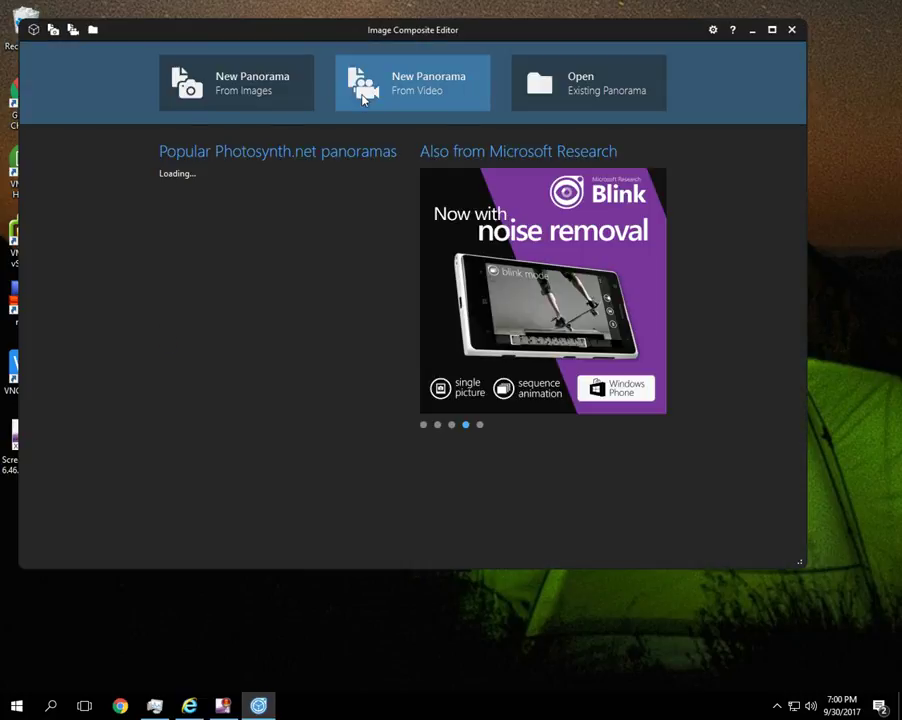
left_click(412, 85)
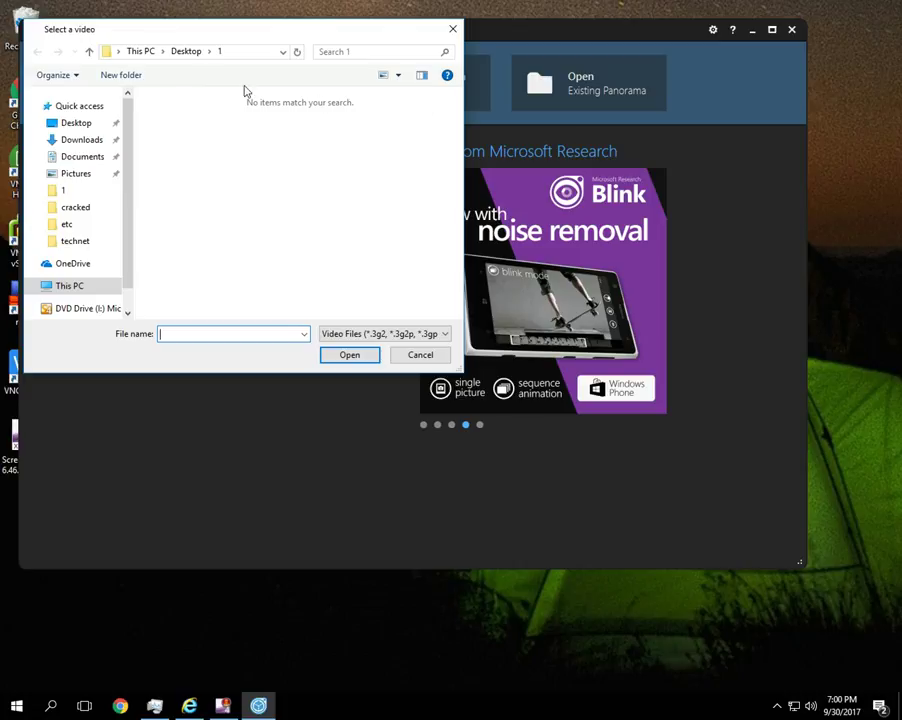
left_click(183, 52)
left_click(410, 145)
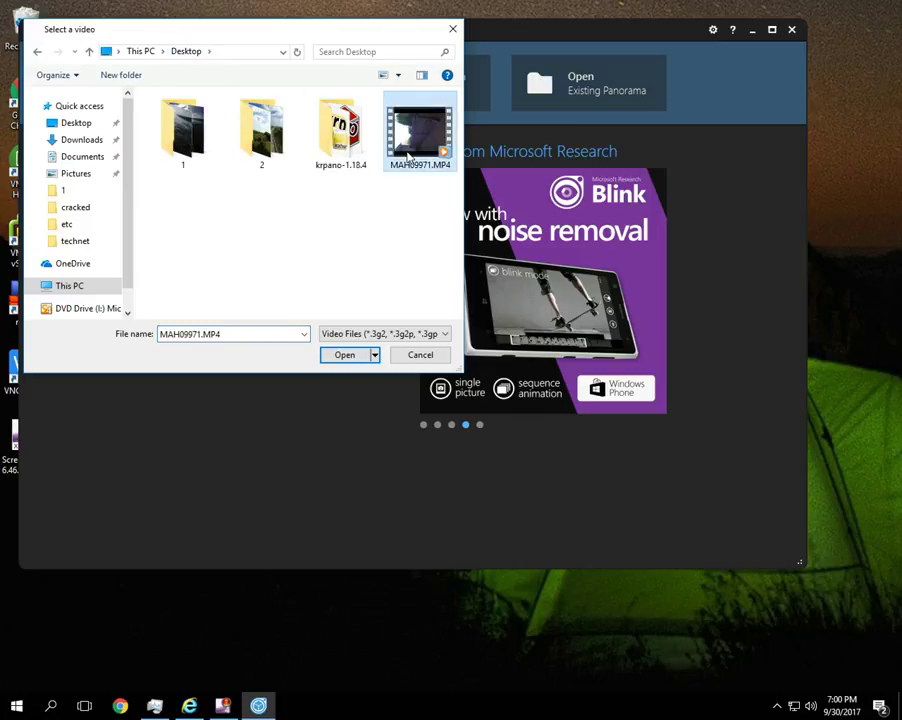
left_click(345, 358)
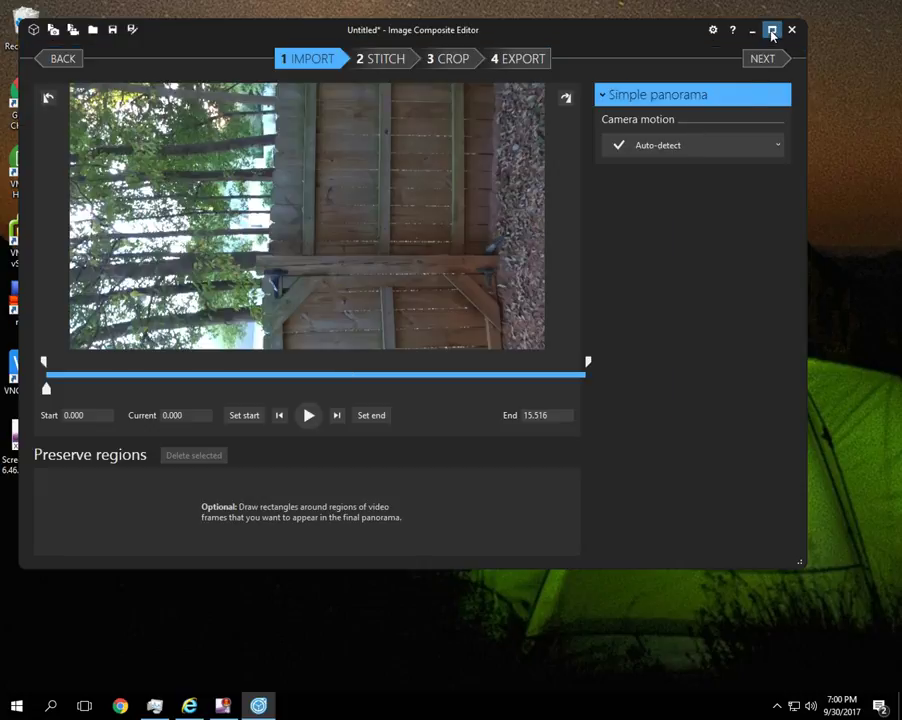
left_click(772, 30)
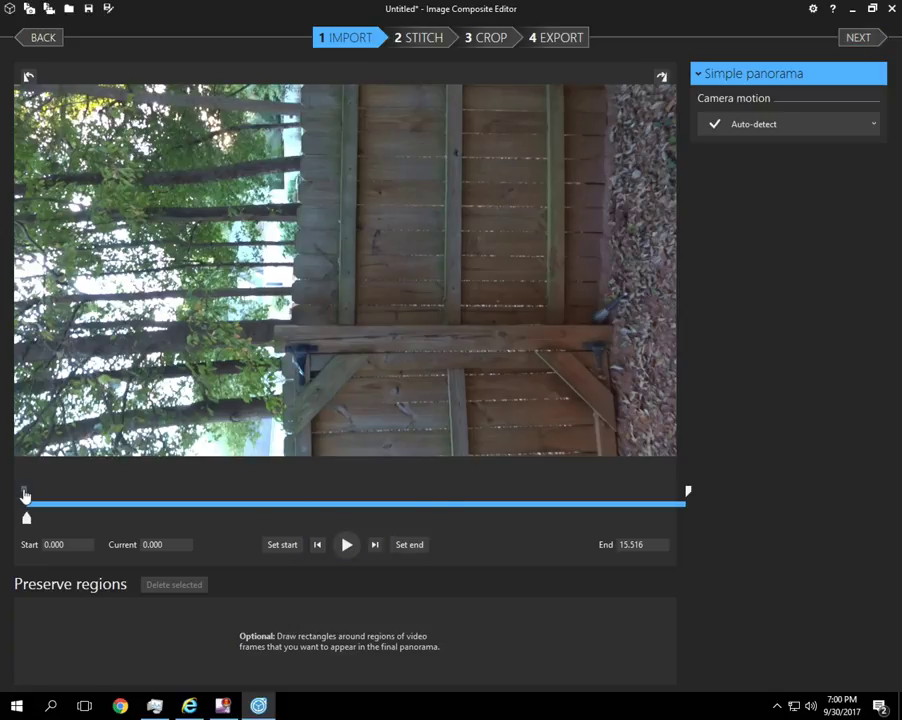
Set the clip start to 0.000 and stitch all 25 frames into a 4952 × 4945 panorama.
mouse_move(25, 496)
left_mouse_down()
mouse_move(51, 496)
mouse_move(24, 497)
left_mouse_up()
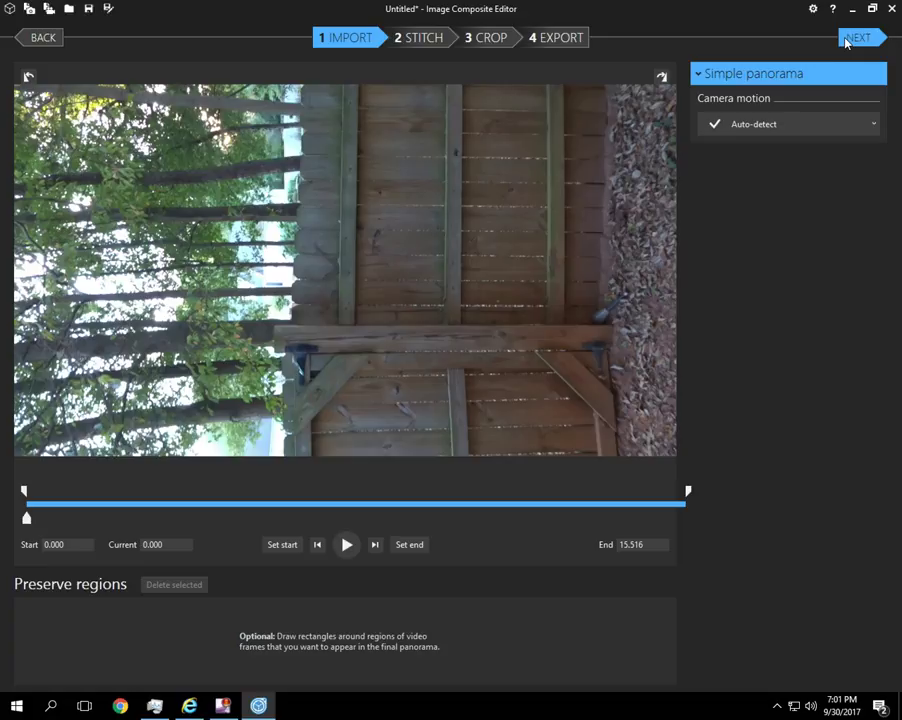
left_click(849, 40)
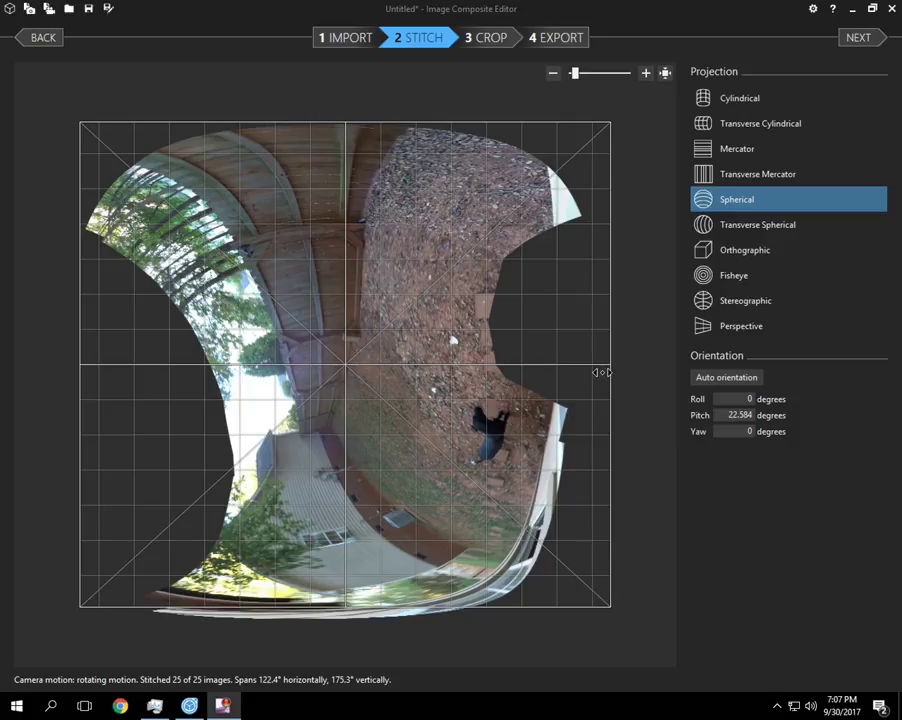
left_click(858, 40)
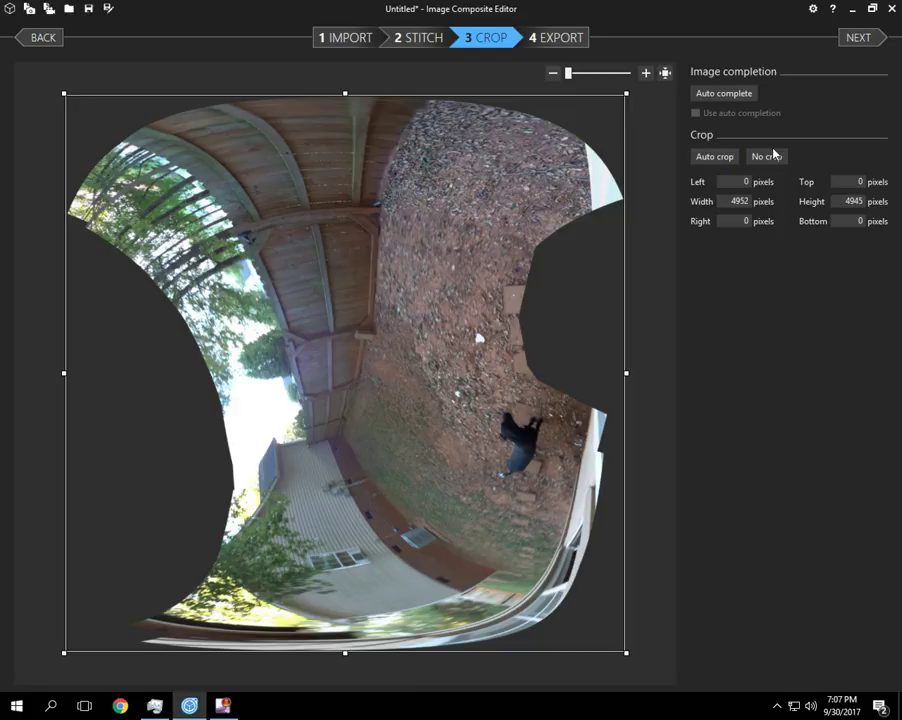
Export the panorama to disk as MAH09971_stitch.jpg, then close the editor and discard the project.
left_click(860, 37)
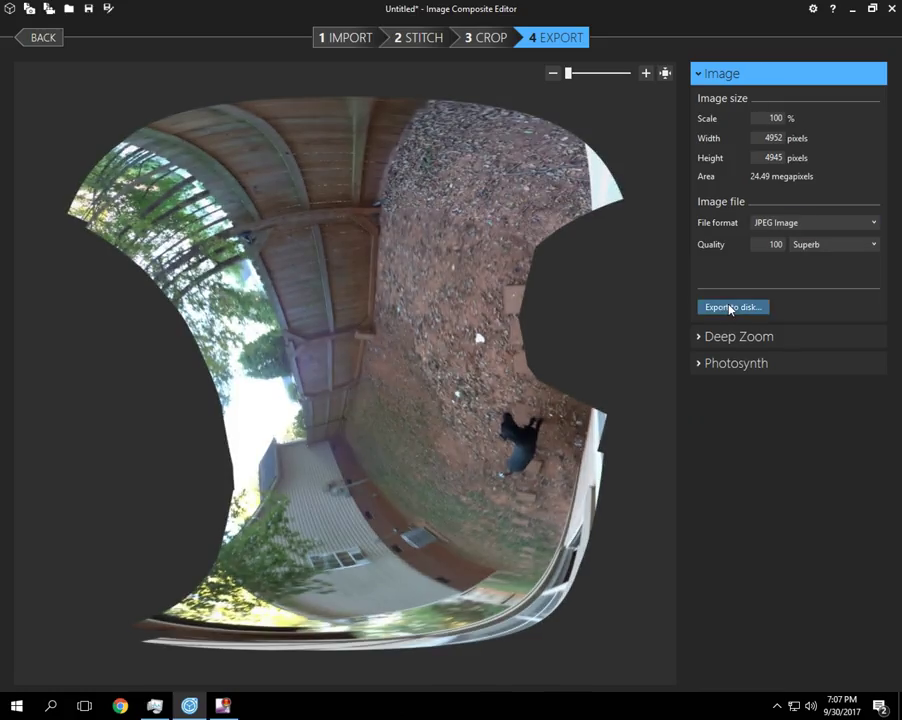
left_click(730, 307)
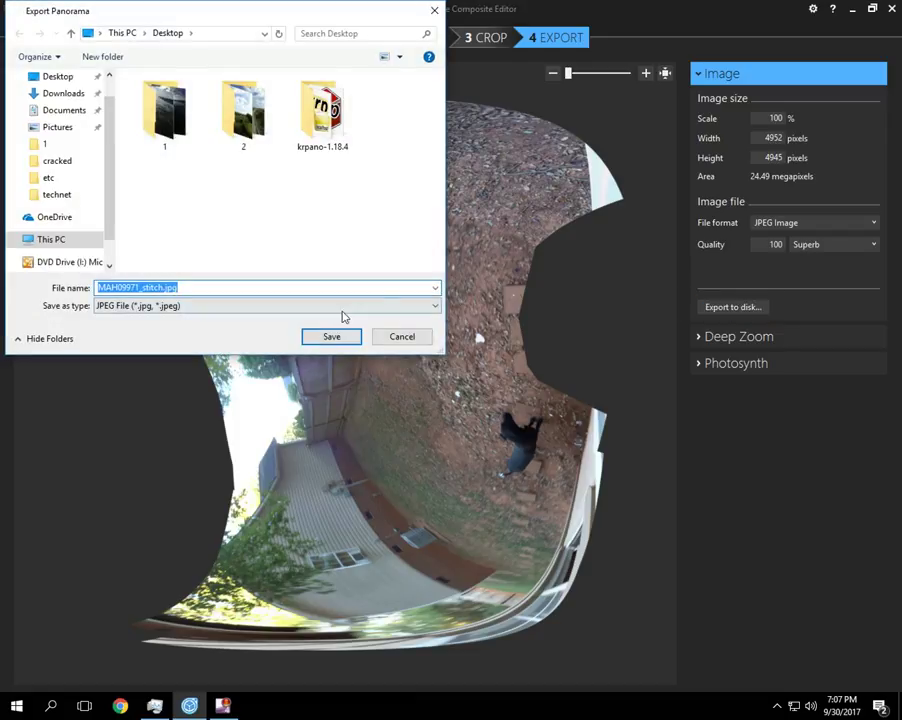
left_click(355, 336)
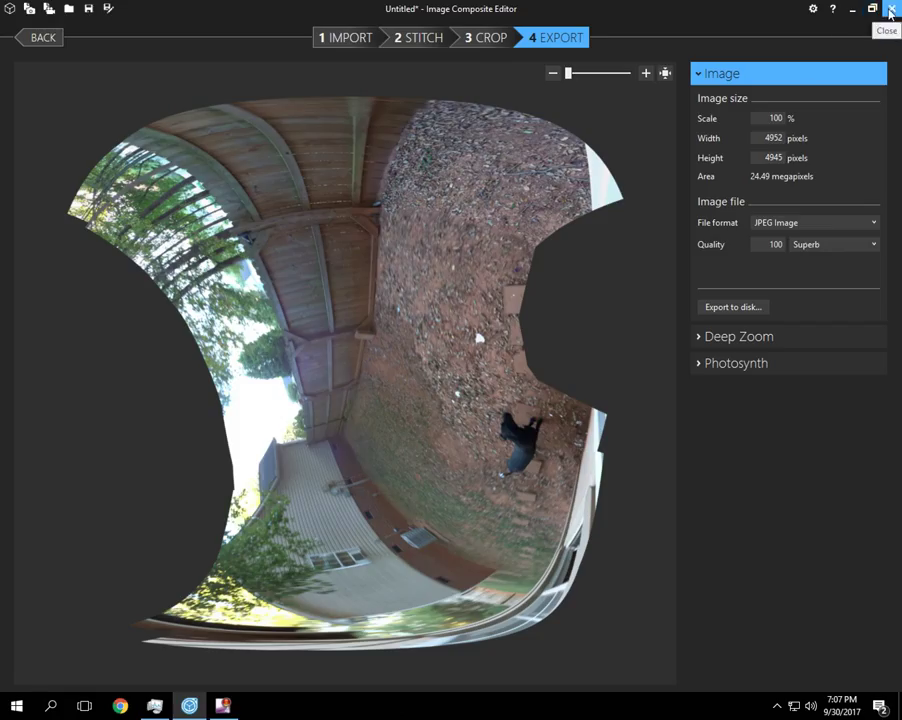
left_click(891, 9)
left_click(448, 365)
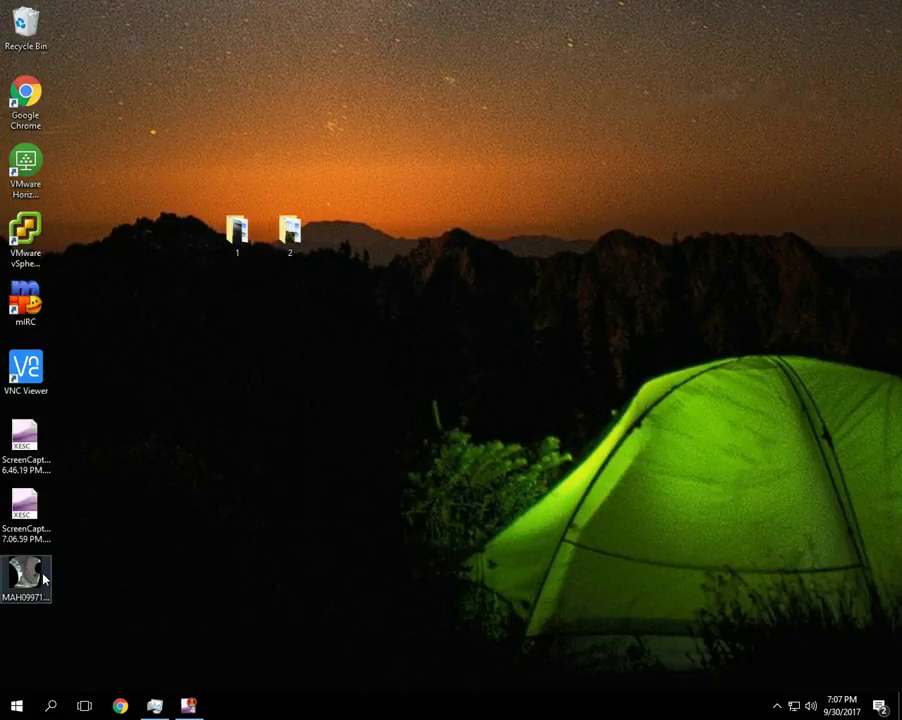
Rotate MAH09971_stitch.jpg right, view the 4945 × 4952 image in Paint, then close Paint.
right_click(45, 583)
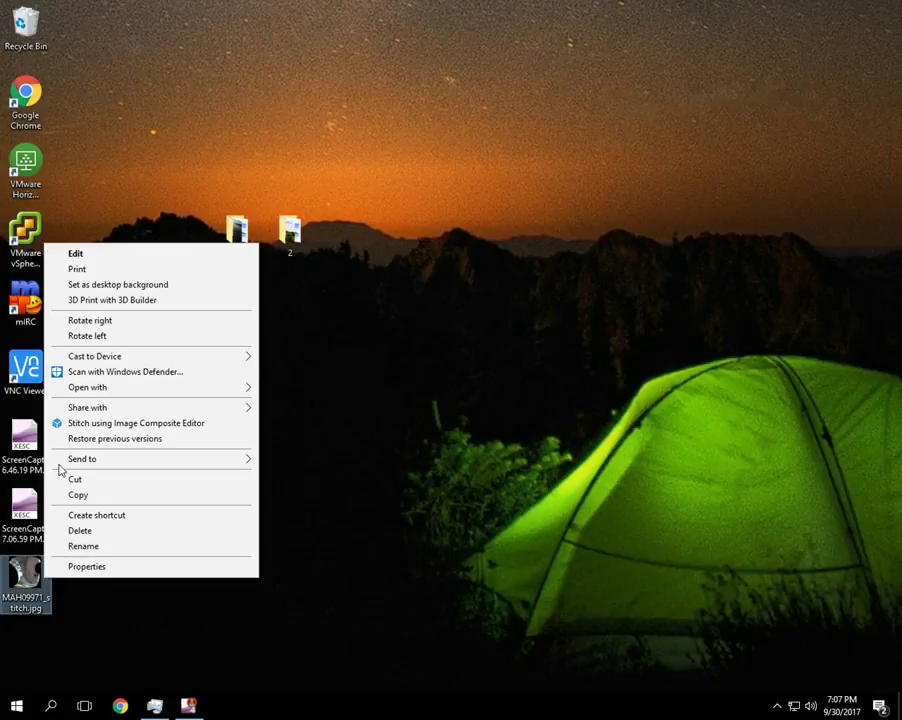
left_click(120, 322)
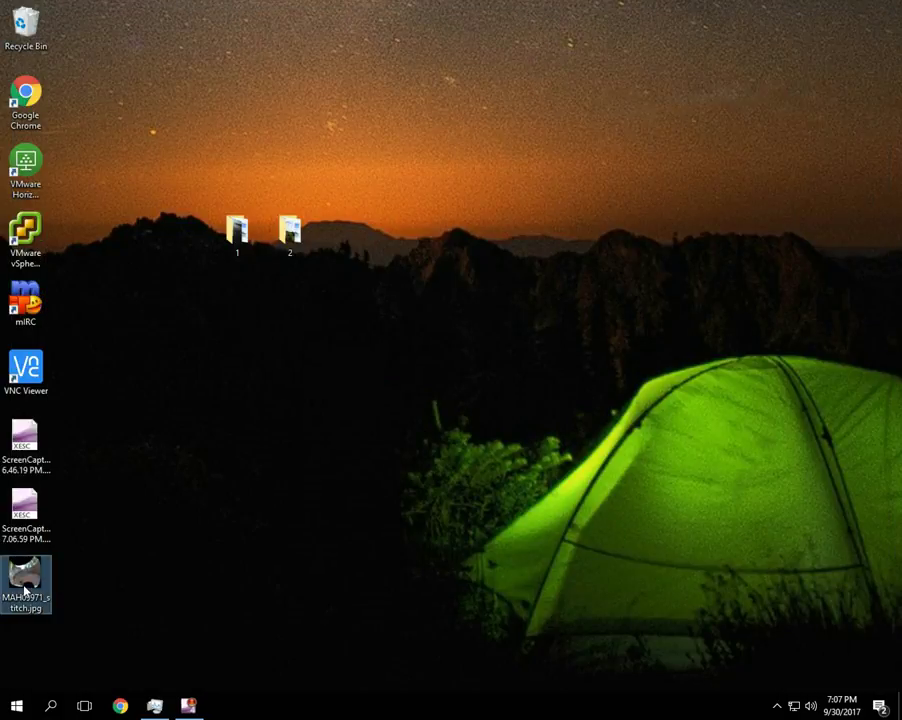
right_click(24, 584)
left_click(66, 261)
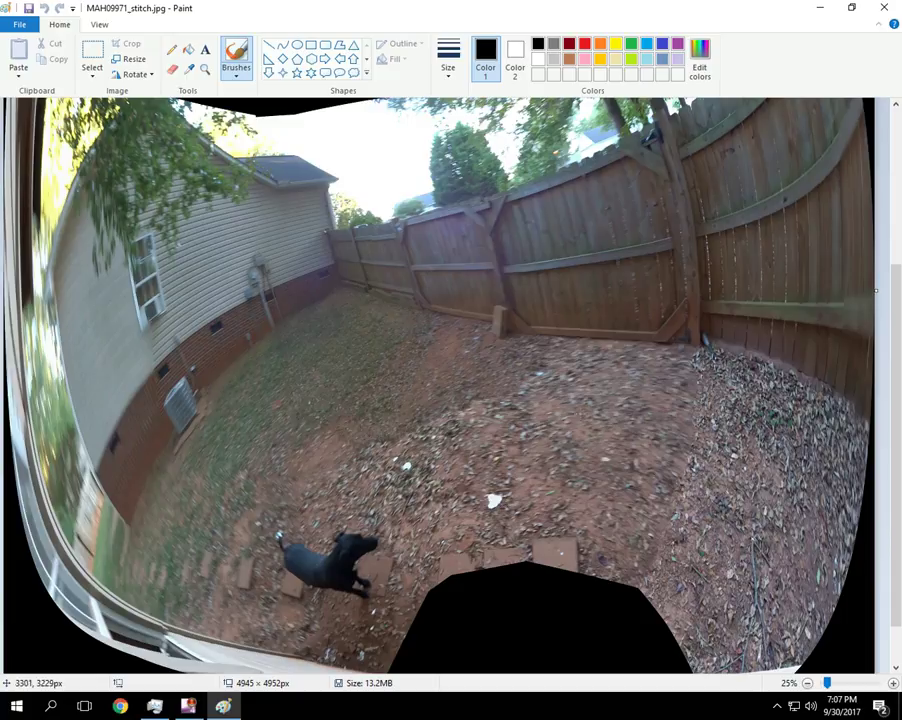
left_click(884, 8)
left_click(48, 570)
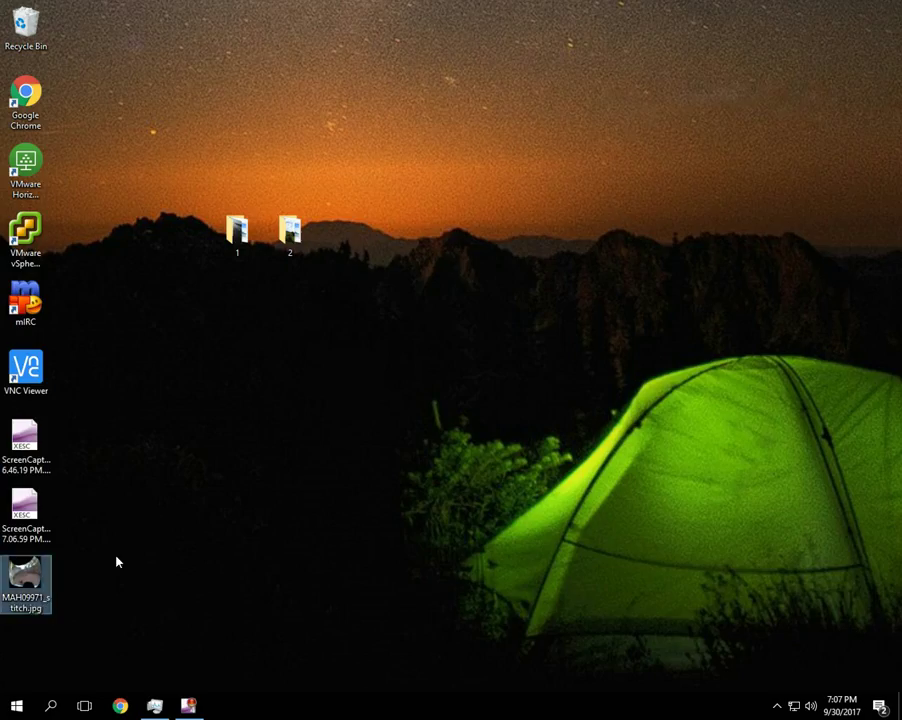
Delete MAH09971_stitch.jpg, open beach folder 1, and make krpano-1.18.4 appear on the desktop.
key("Delete")
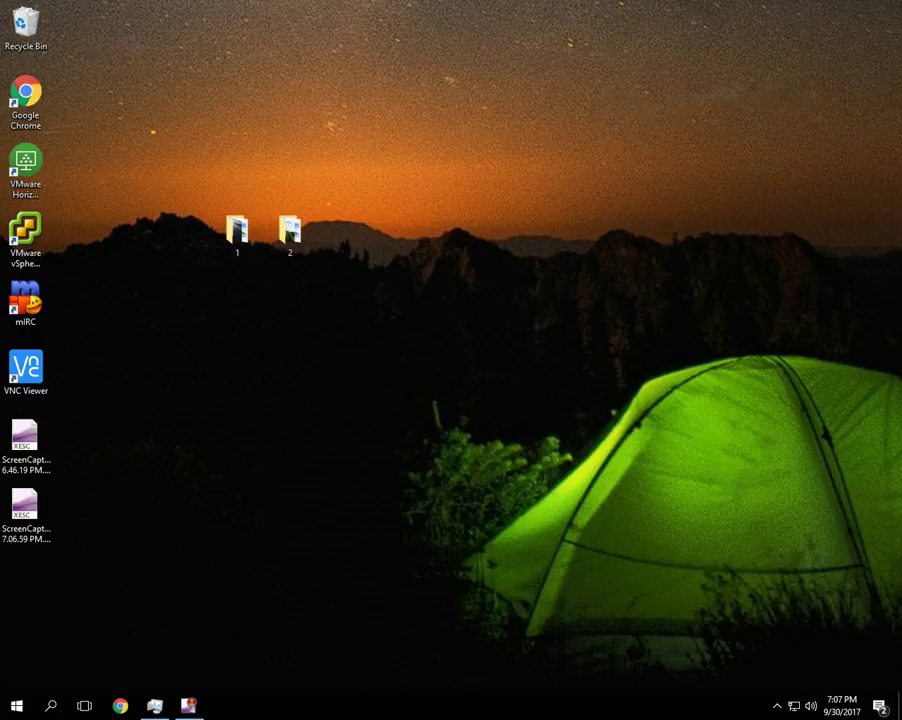
double_click(236, 245)
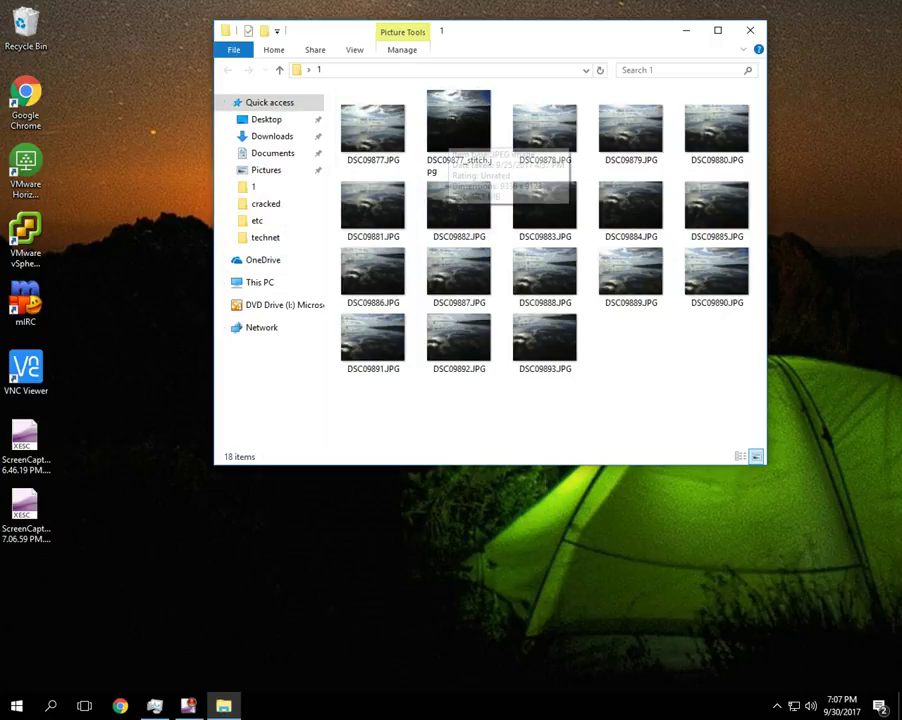
left_click(108, 176)
key("ctrl+v")
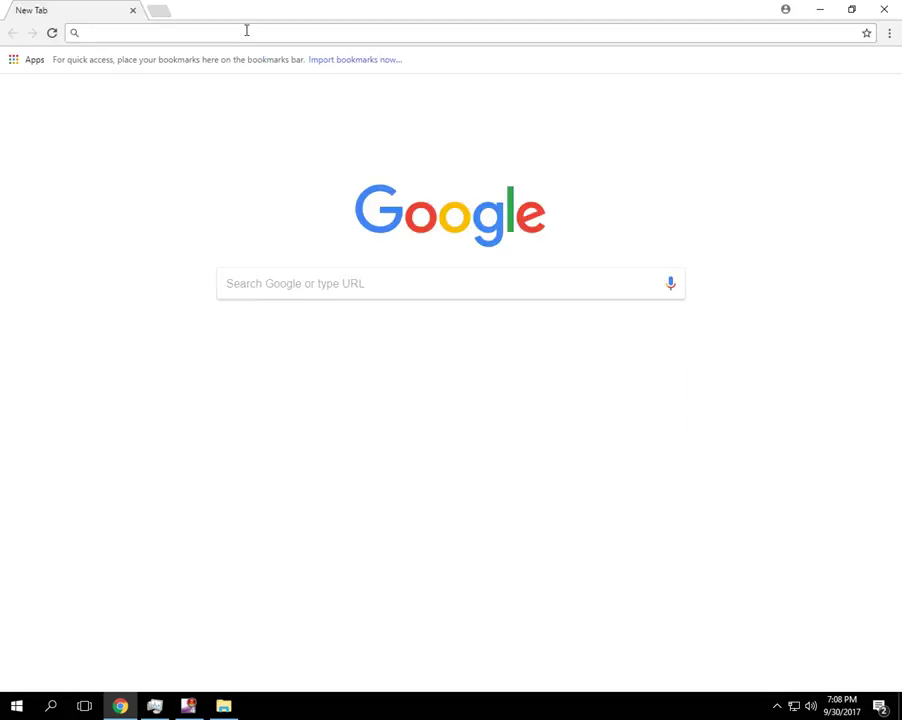
Load azdwl.etssc.com/092617/09261701/ in Chrome, then zoom and pan around the DSC09825 beach panorama.
type("azdwl.ets")
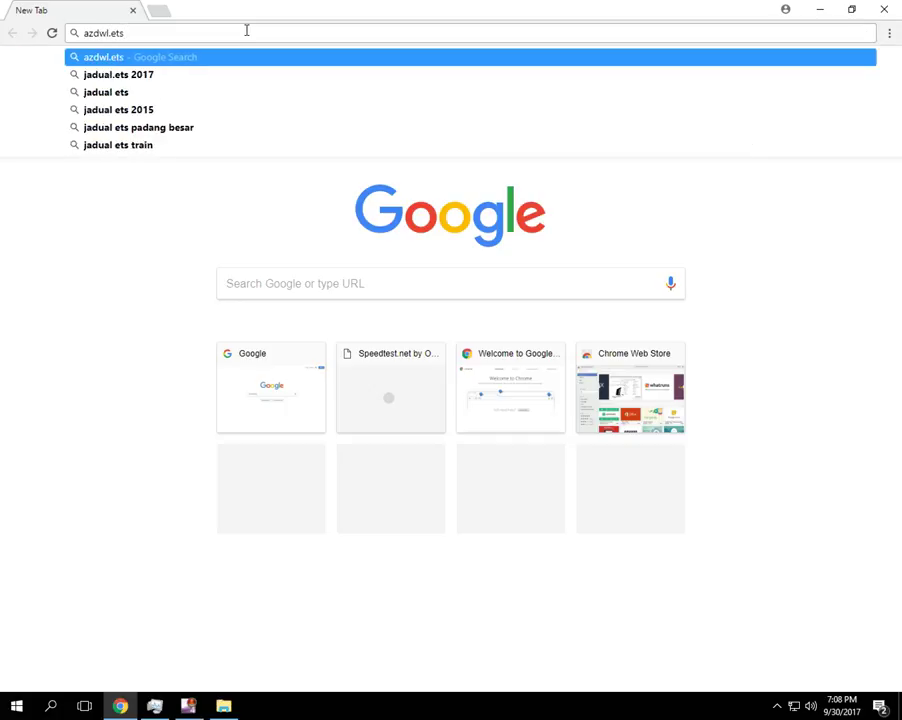
type("sc.com/092617/09261701/")
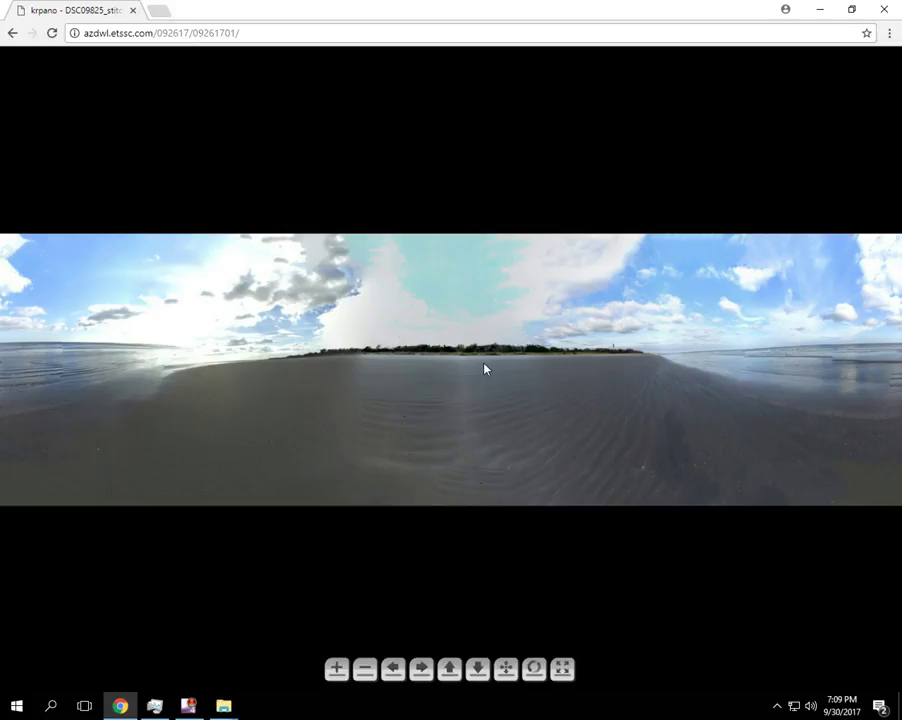
scroll(484, 369, "up", 5)
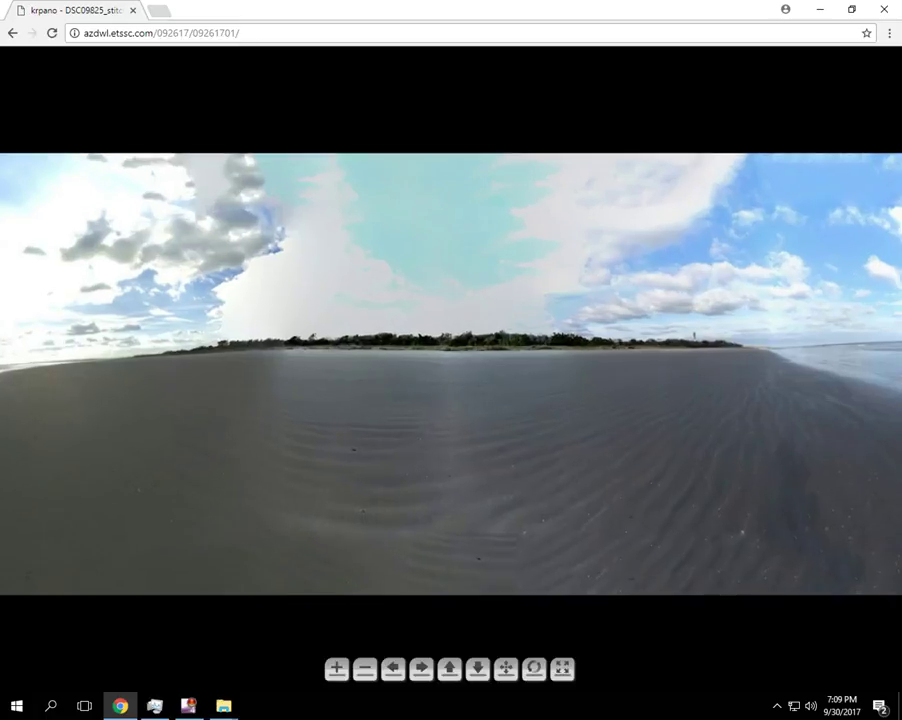
scroll(484, 369, "up", 5)
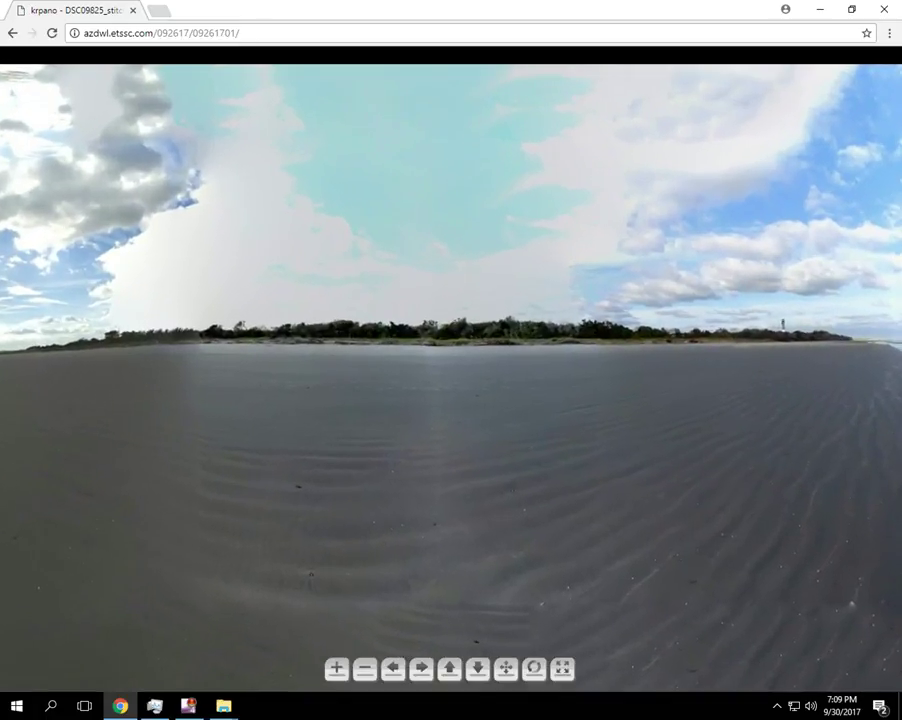
scroll(472, 466, "up", 3)
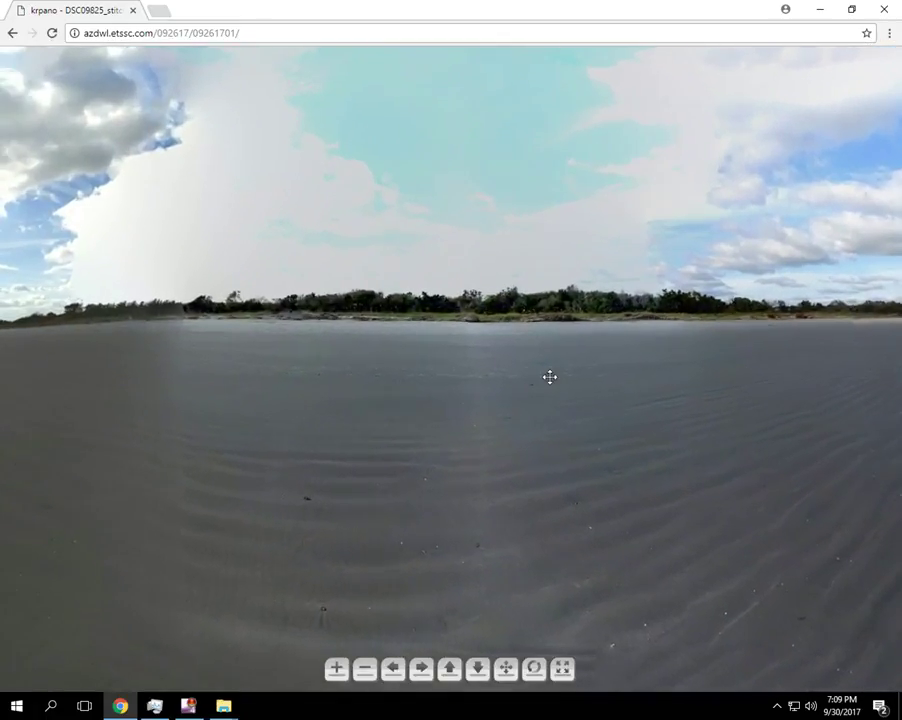
left_click_drag(549, 377, 372, 298)
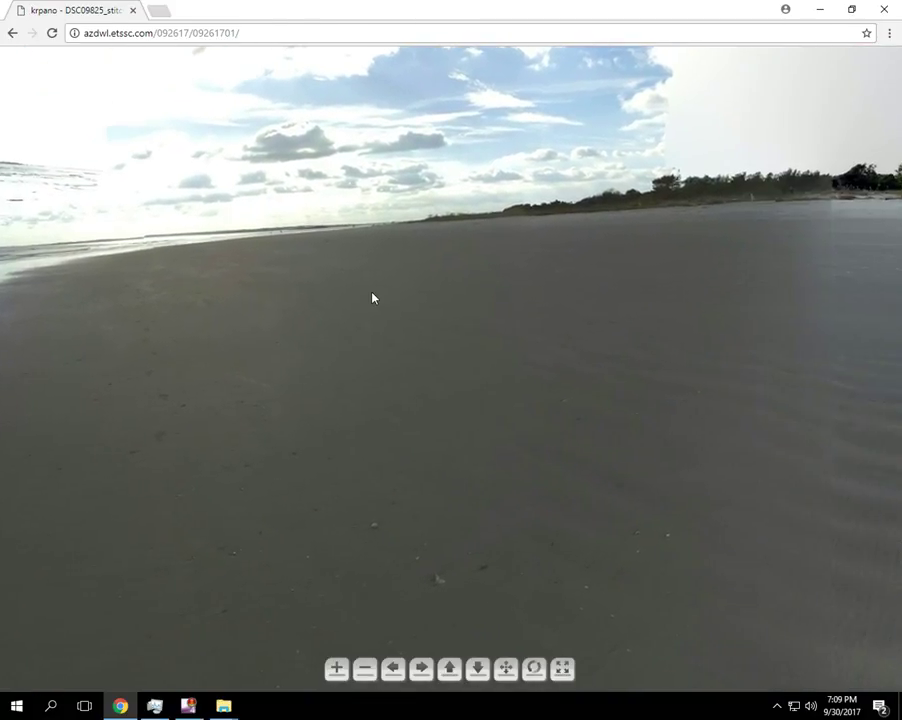
scroll(395, 295, "down", 3)
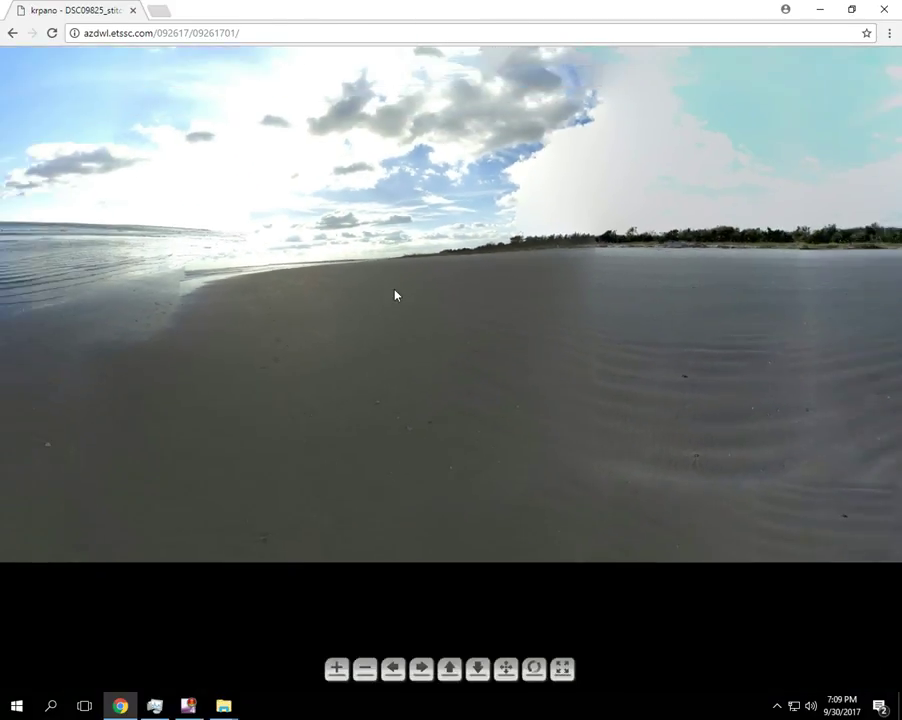
scroll(395, 295, "down", 3)
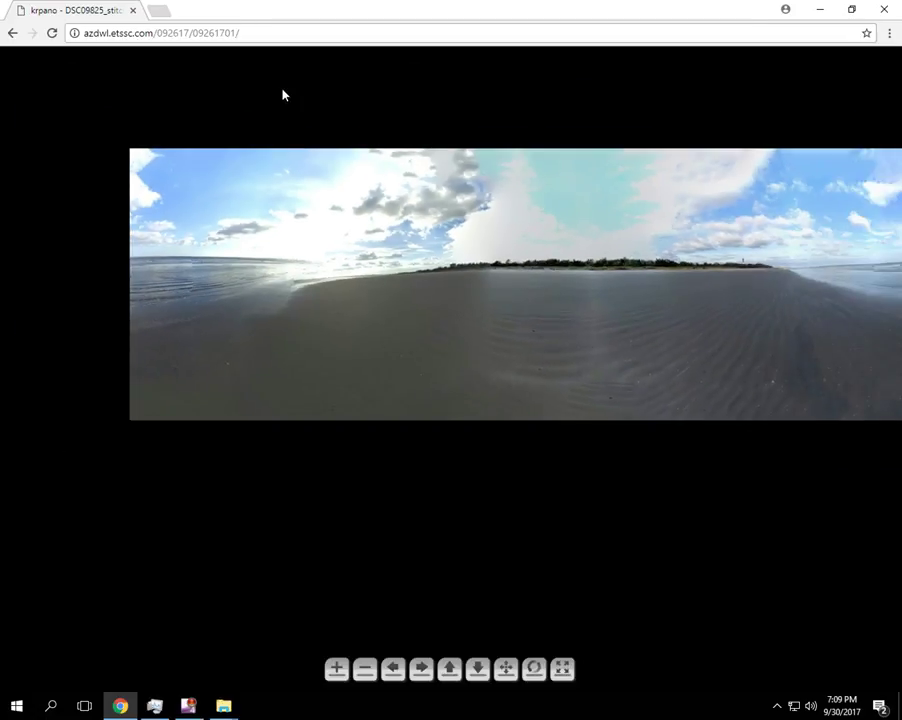